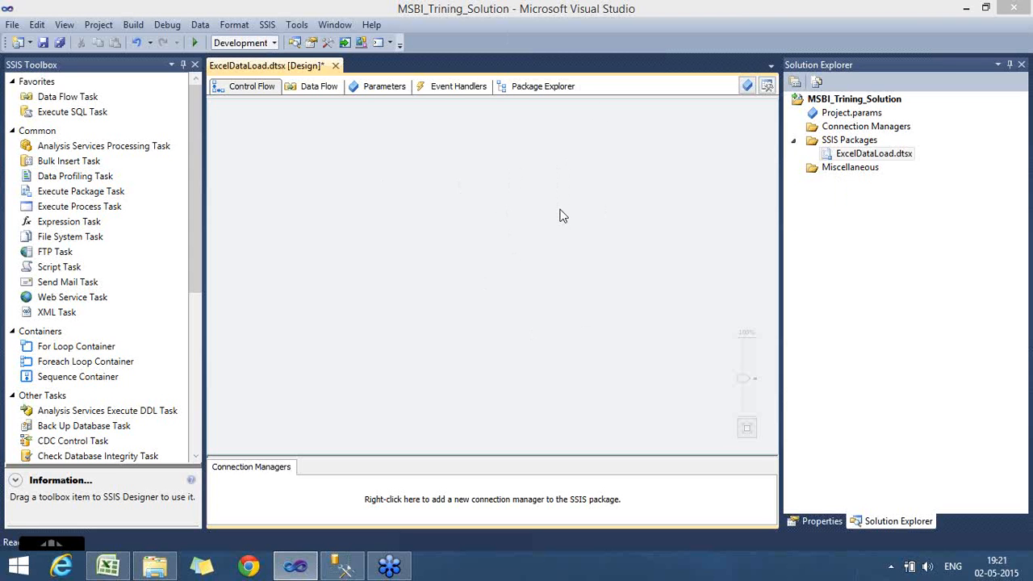
Review the product category workbook in Excel, and the DimProductCategory table and its SELECT query in SQL Server Management Studio
{"action": "left_click", "coordinate": [107, 568]}
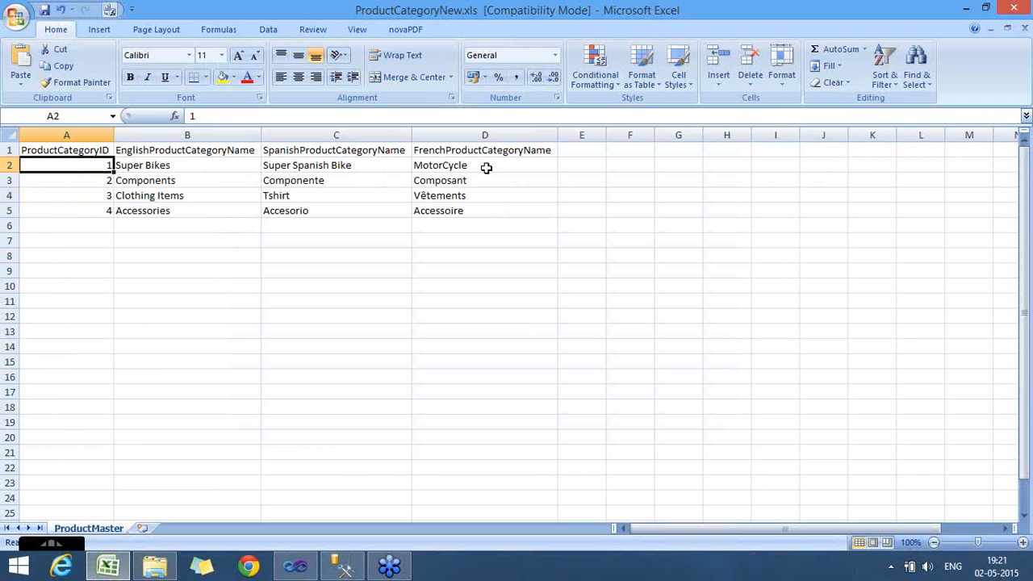
{"action": "mouse_move", "coordinate": [342, 569]}
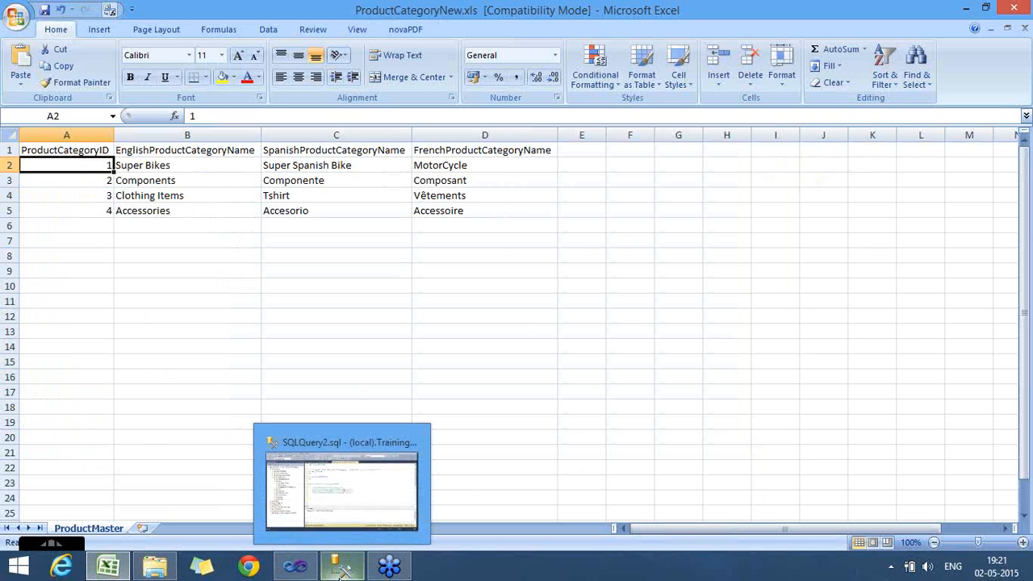
{"action": "left_click", "coordinate": [326, 492]}
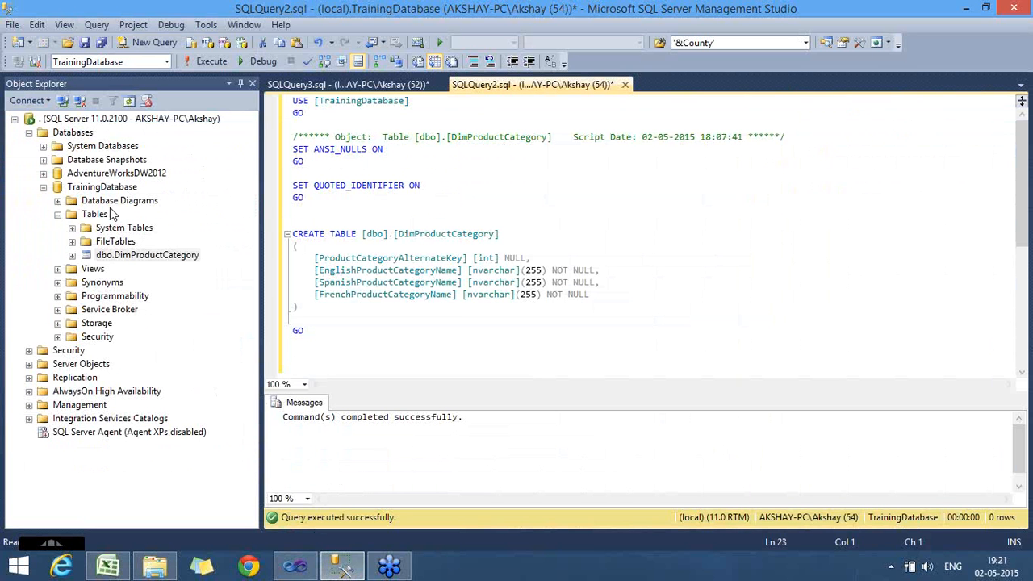
{"action": "left_click", "coordinate": [103, 187]}
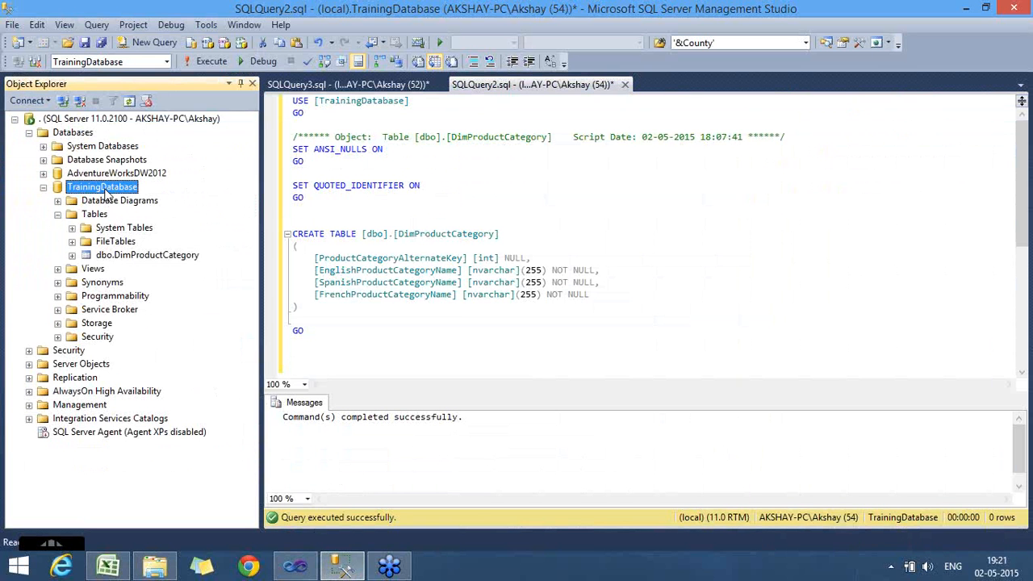
{"action": "left_click", "coordinate": [158, 259]}
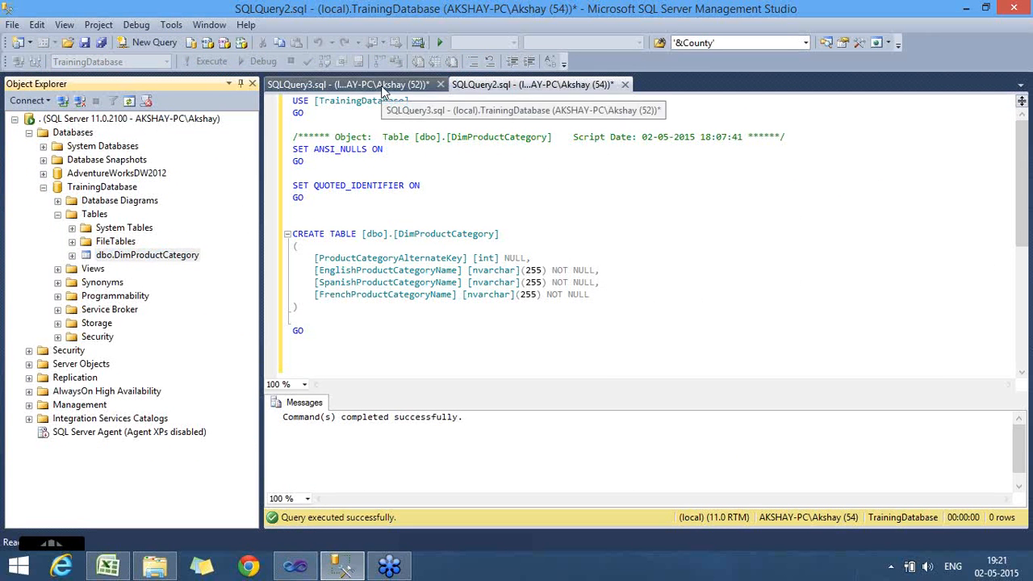
{"action": "left_click", "coordinate": [385, 86]}
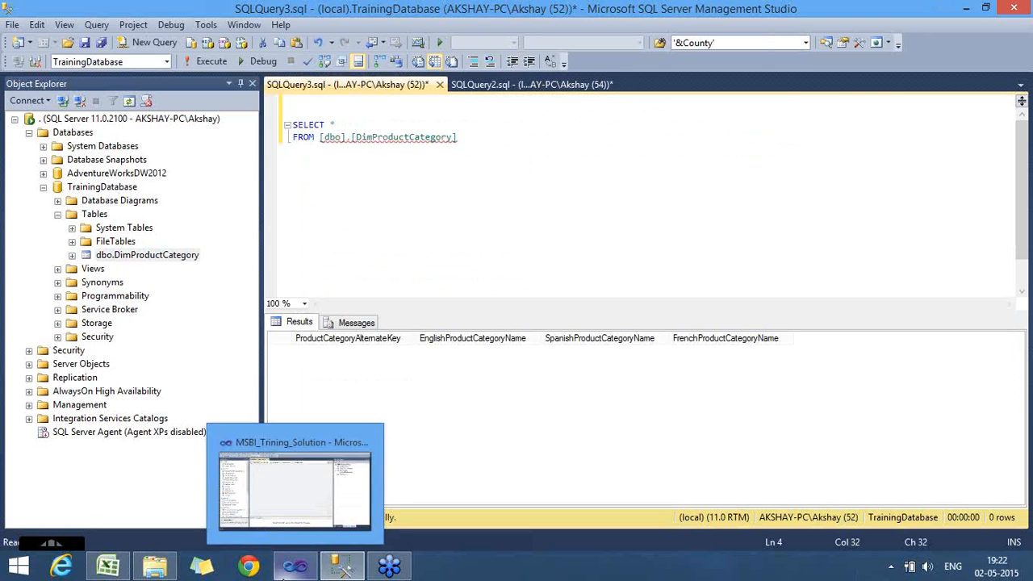
In Visual Studio, add a Data Flow Task to the control flow and name it "Load Excel Data Into MS SQL Server"
{"action": "left_click", "coordinate": [294, 565]}
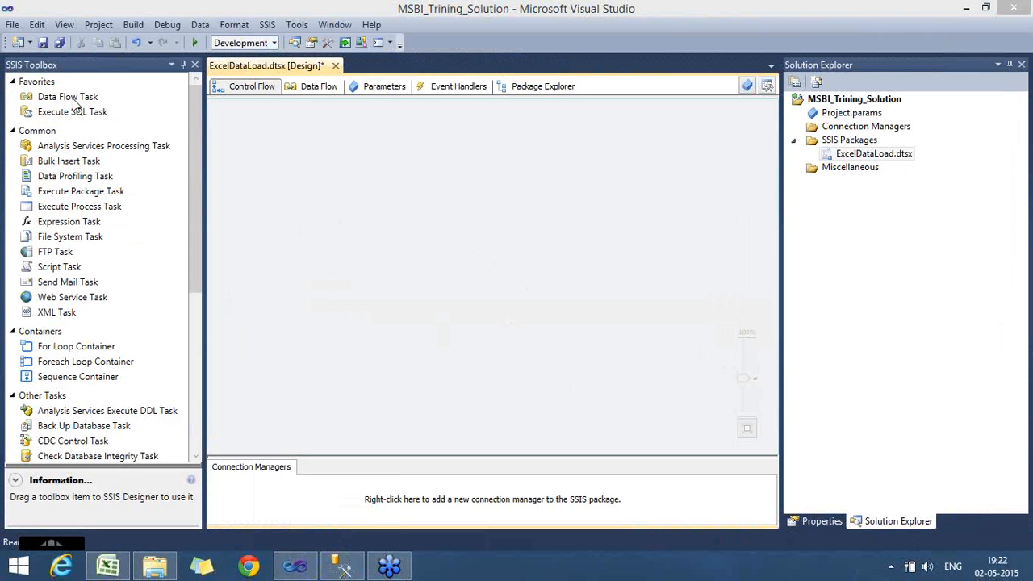
{"action": "left_click_drag", "start_coordinate": [86, 98], "coordinate": [308, 167]}
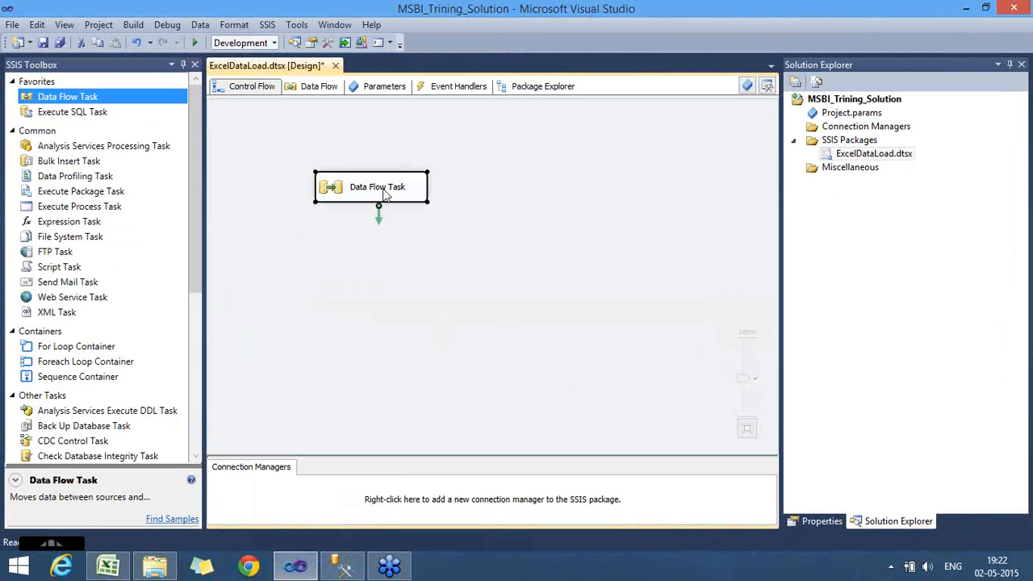
{"action": "left_click", "coordinate": [386, 194]}
{"action": "key", "text": "BackSpace"}
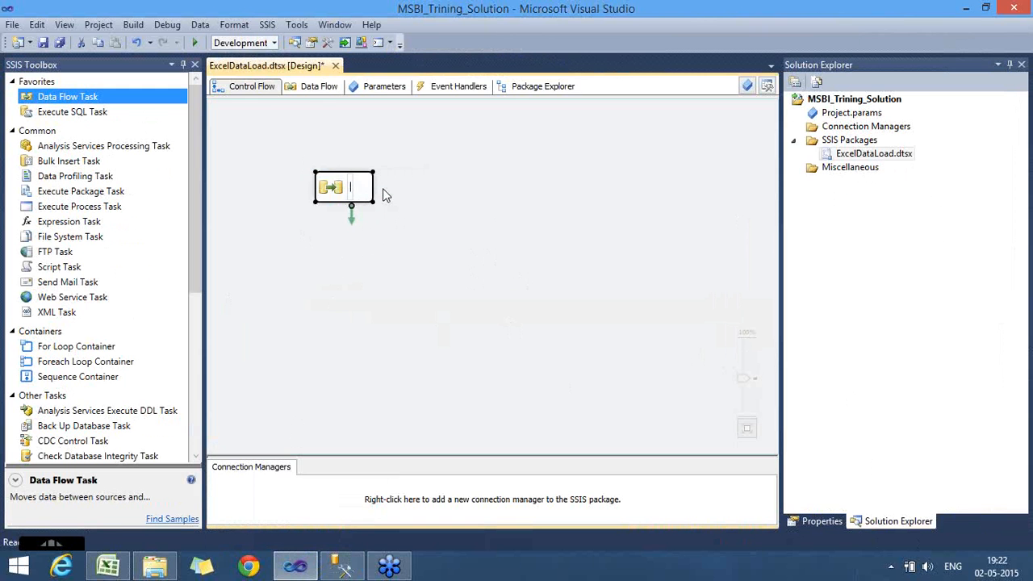
{"action": "type", "text": "Load E"}
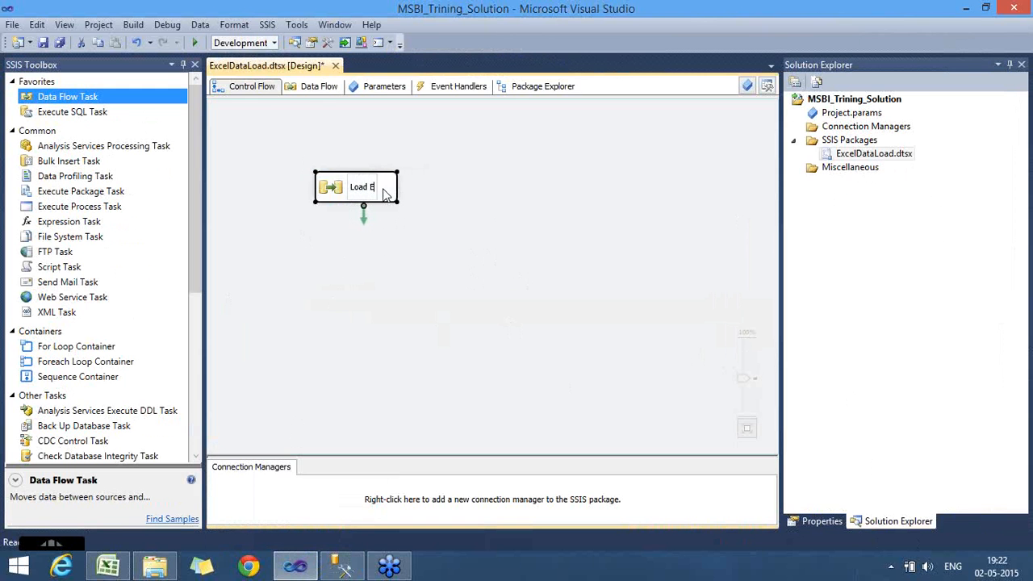
{"action": "type", "text": "xcel Data "}
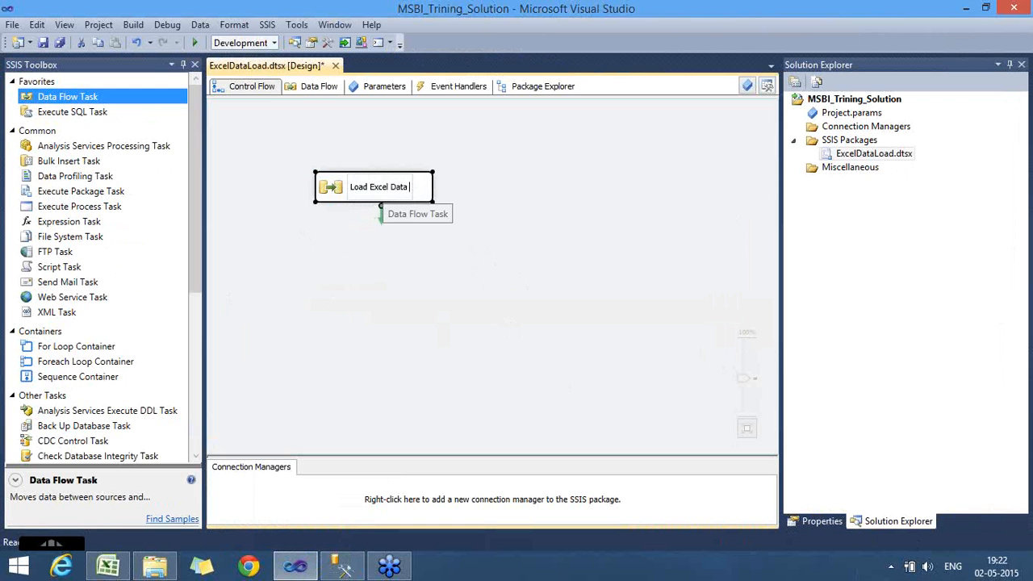
{"action": "type", "text": "Into "}
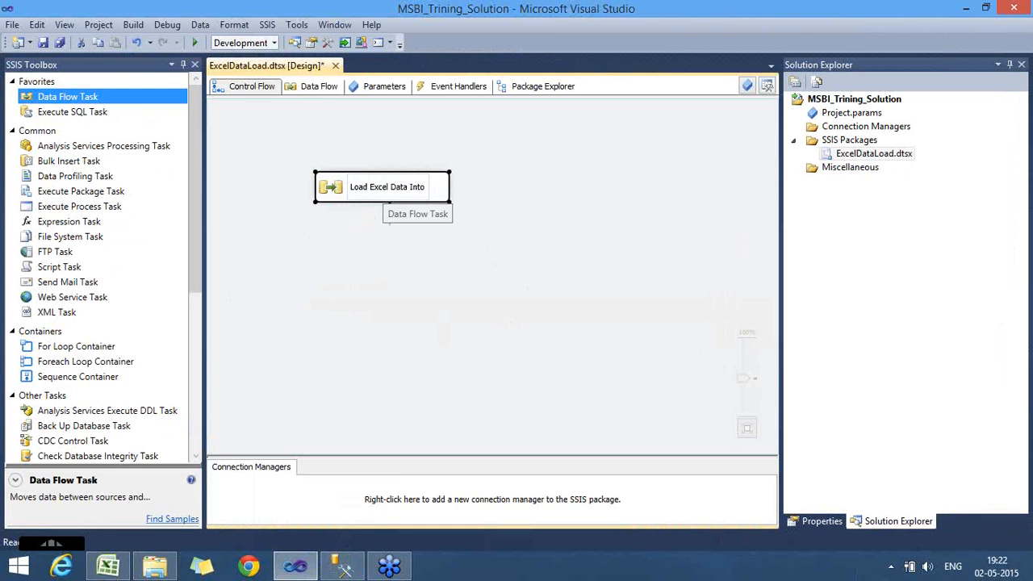
{"action": "type", "text": "MS SQL Se"}
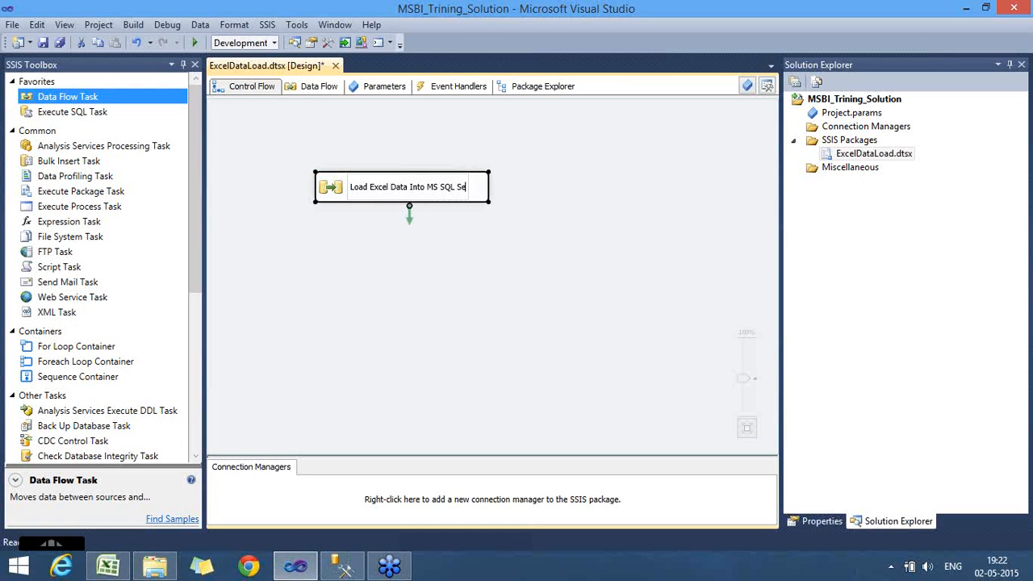
{"action": "type", "text": "rver"}
{"action": "left_click", "coordinate": [591, 185]}
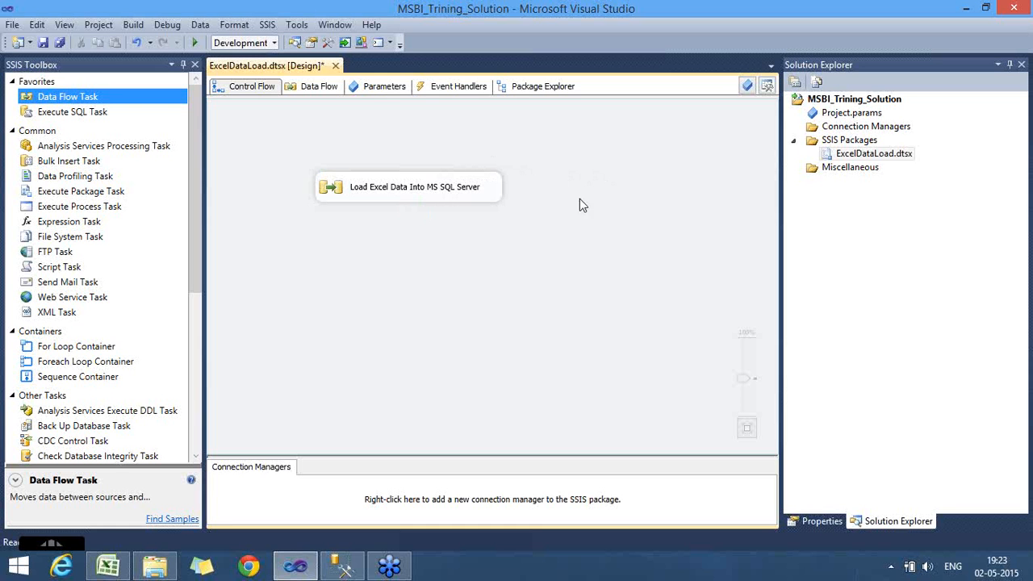
Set Run64BitRuntime to False in the debugging properties of the MSBI_Trining_Solution project
{"action": "left_click", "coordinate": [97, 24]}
{"action": "left_click", "coordinate": [97, 24]}
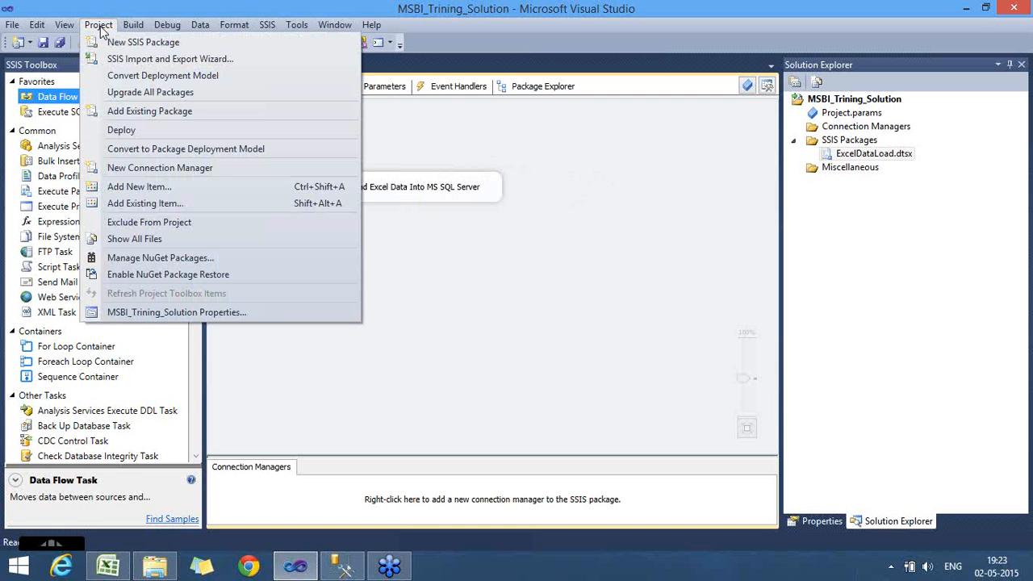
{"action": "left_click", "coordinate": [169, 313]}
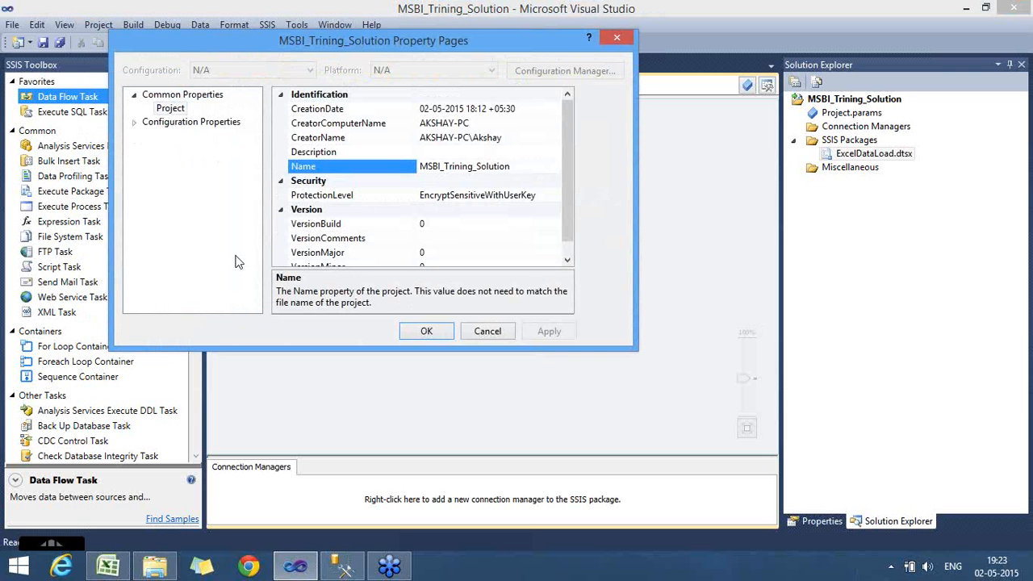
{"action": "left_click", "coordinate": [134, 123]}
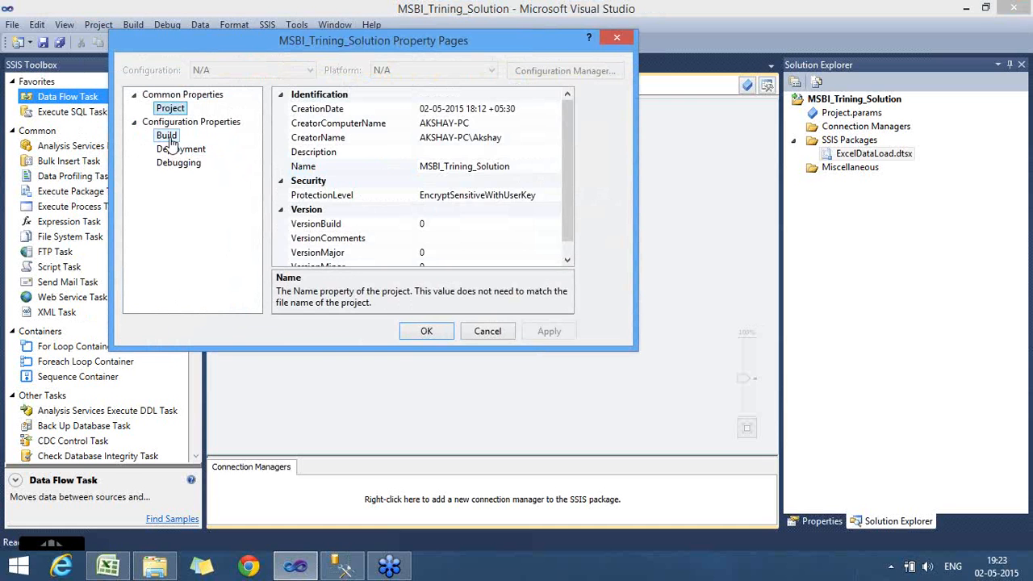
{"action": "left_click", "coordinate": [167, 138]}
{"action": "left_click", "coordinate": [173, 149]}
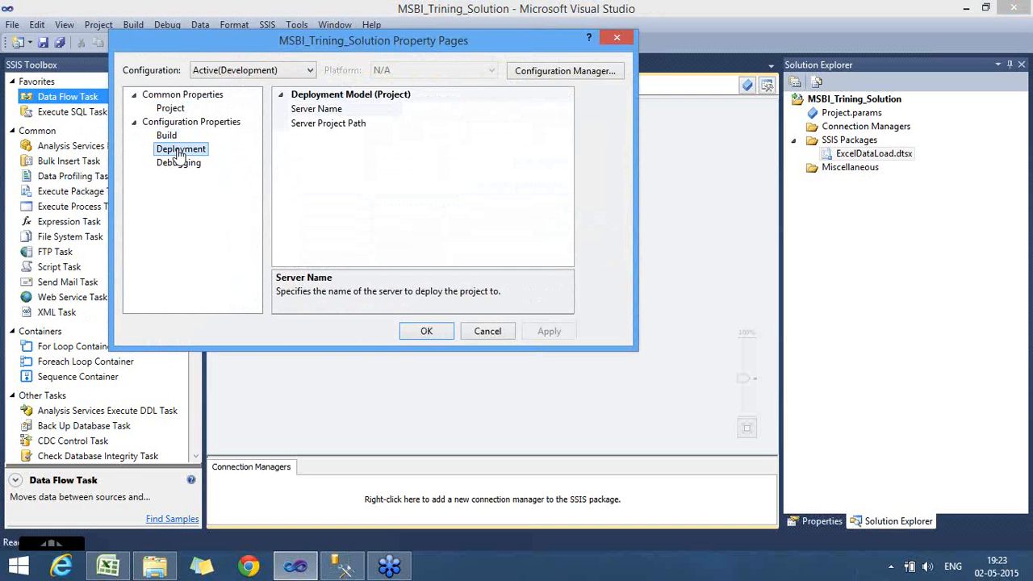
{"action": "left_click", "coordinate": [181, 167]}
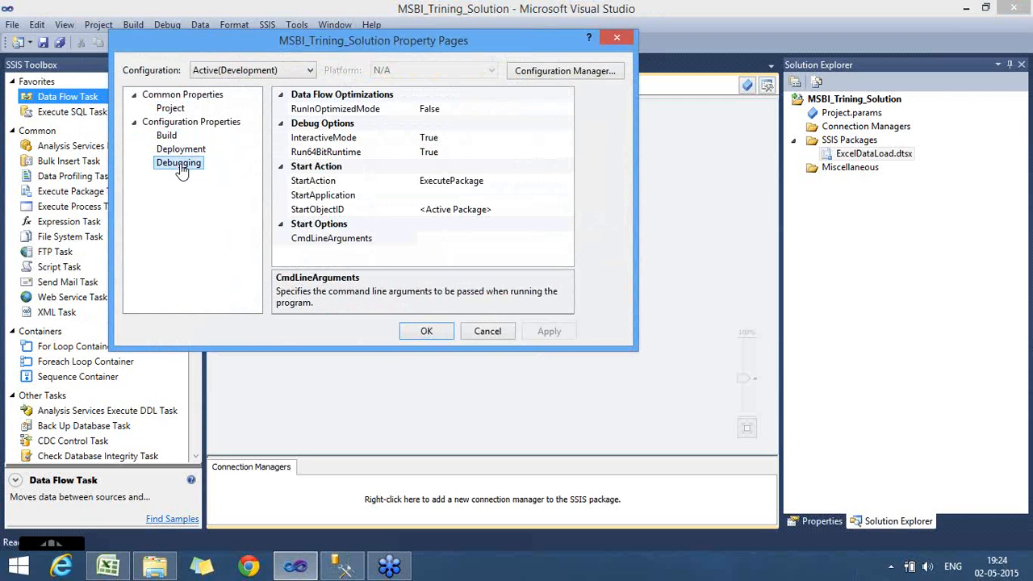
{"action": "left_click", "coordinate": [392, 161]}
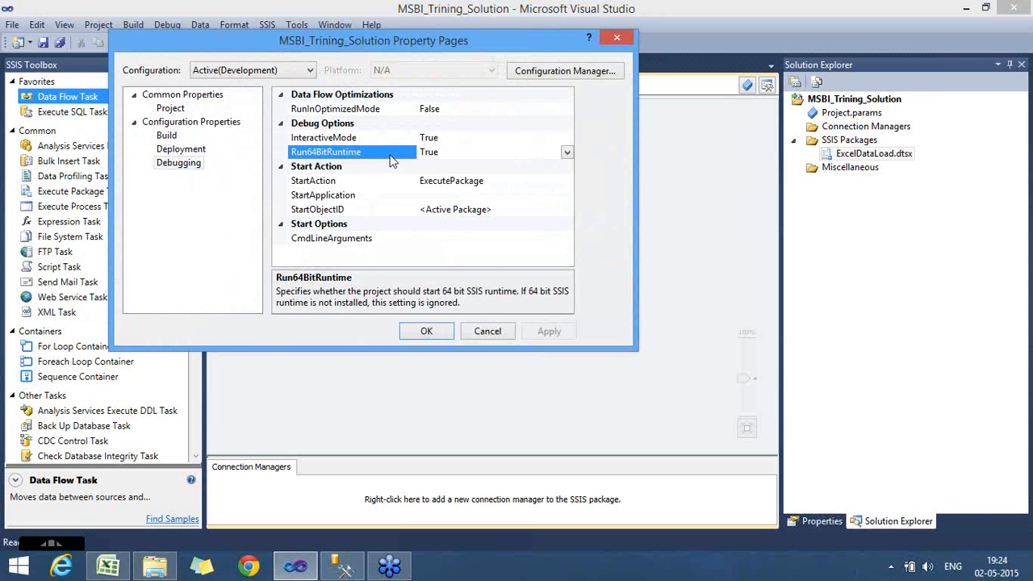
{"action": "left_click", "coordinate": [568, 153]}
{"action": "left_click", "coordinate": [526, 181]}
{"action": "left_click", "coordinate": [438, 334]}
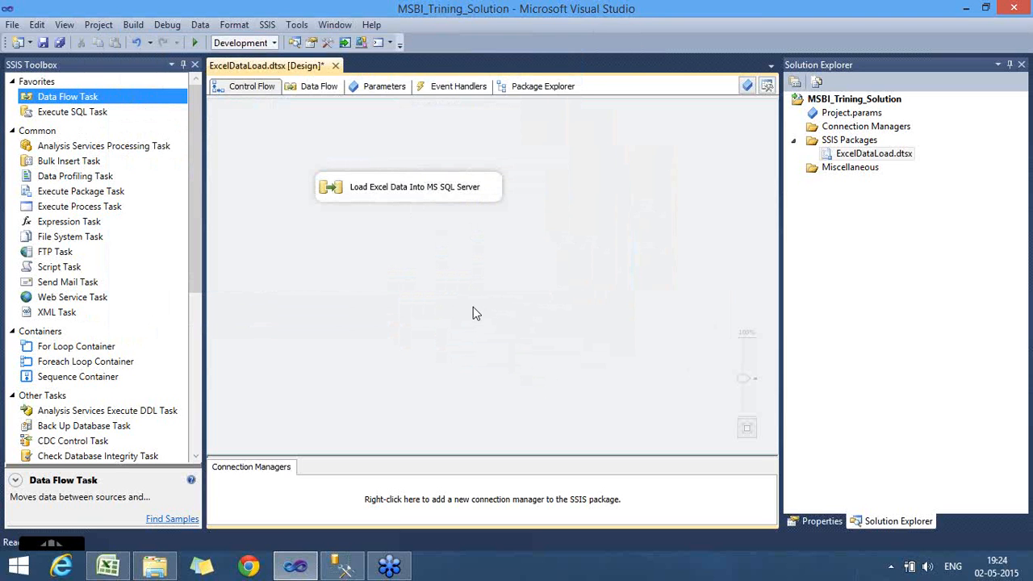
Add a new connection manager of type EXCEL to the package
{"action": "right_click", "coordinate": [284, 500]}
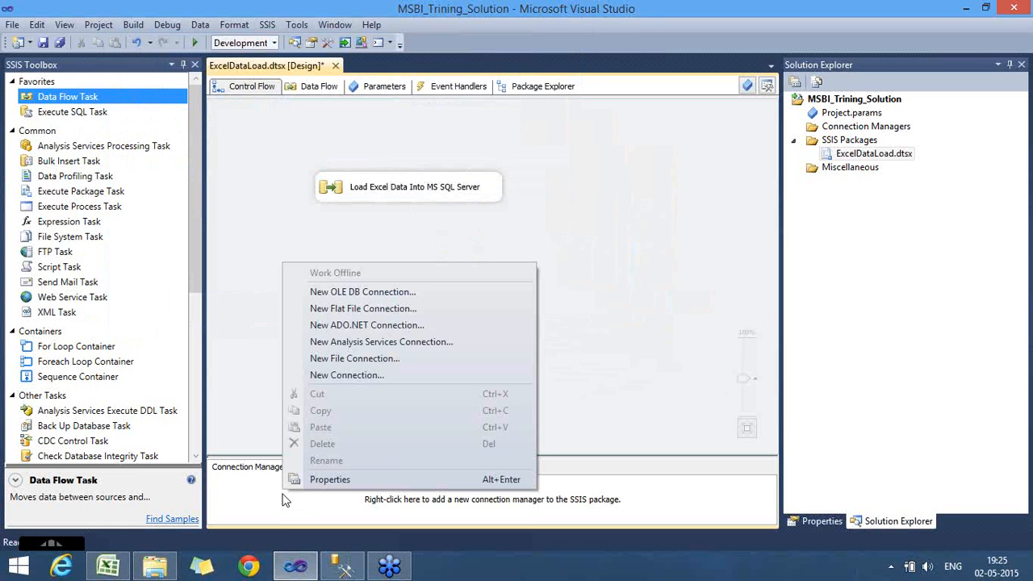
{"action": "left_click", "coordinate": [361, 383]}
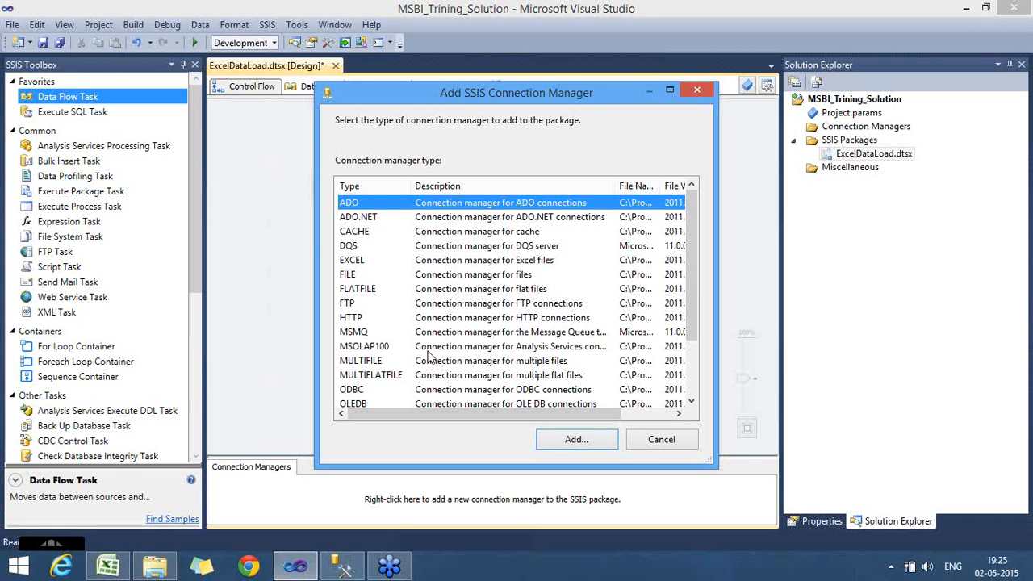
{"action": "left_click", "coordinate": [459, 268]}
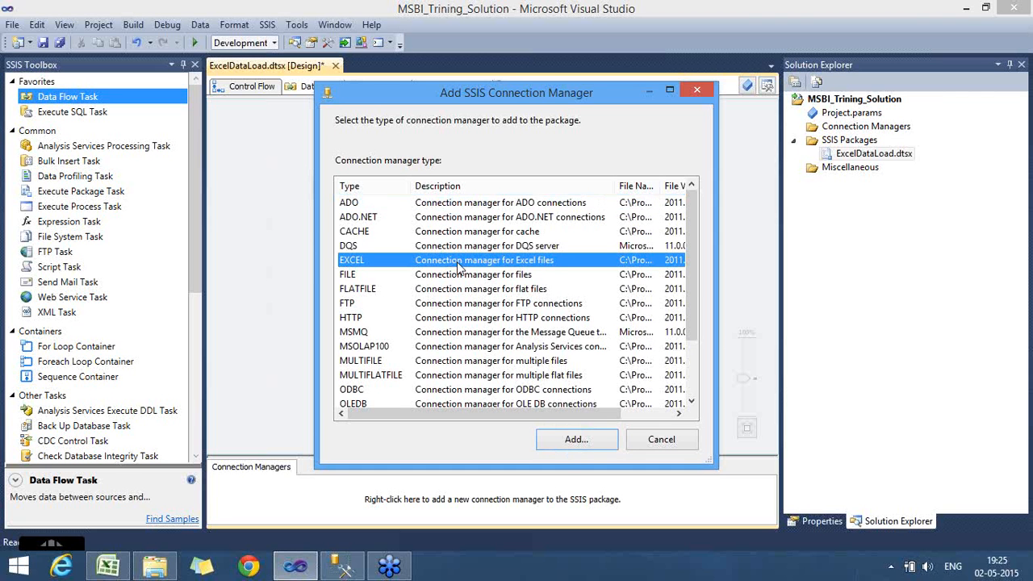
{"action": "left_click", "coordinate": [570, 444]}
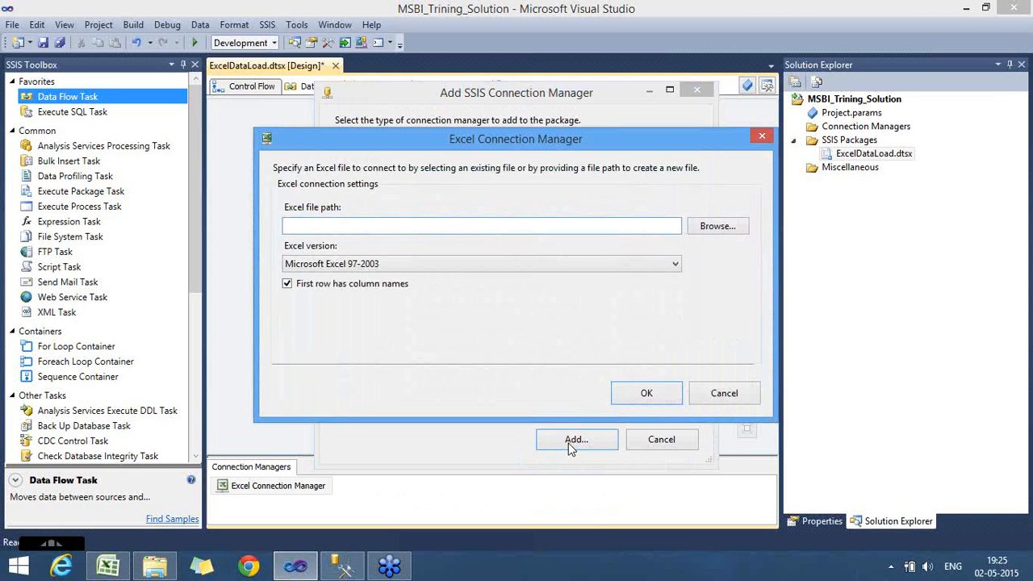
Copy the path of the ProductFlatFiles folder from File Explorer
{"action": "left_click", "coordinate": [165, 569]}
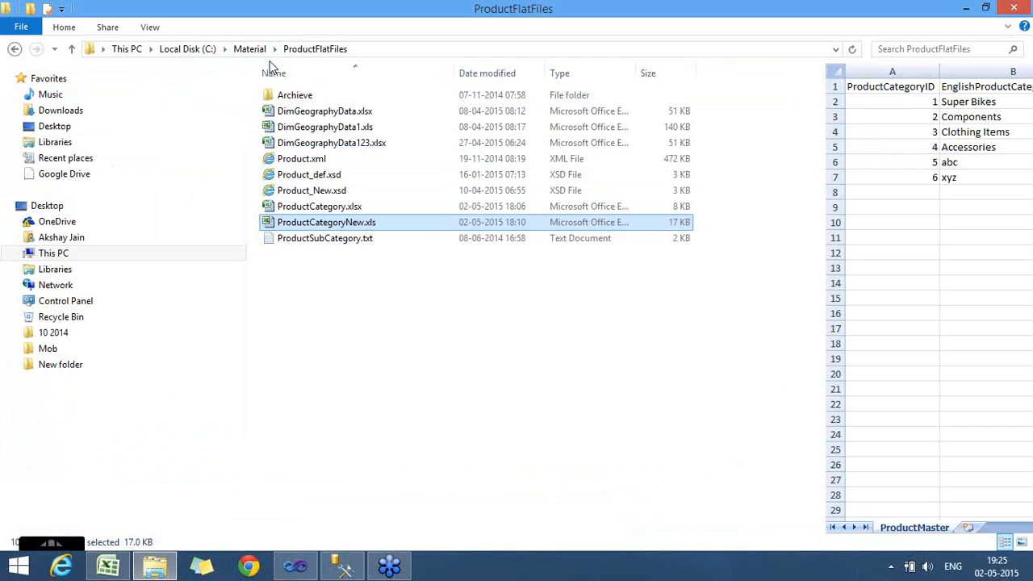
{"action": "left_click", "coordinate": [409, 52]}
{"action": "key", "text": "ctrl+c"}
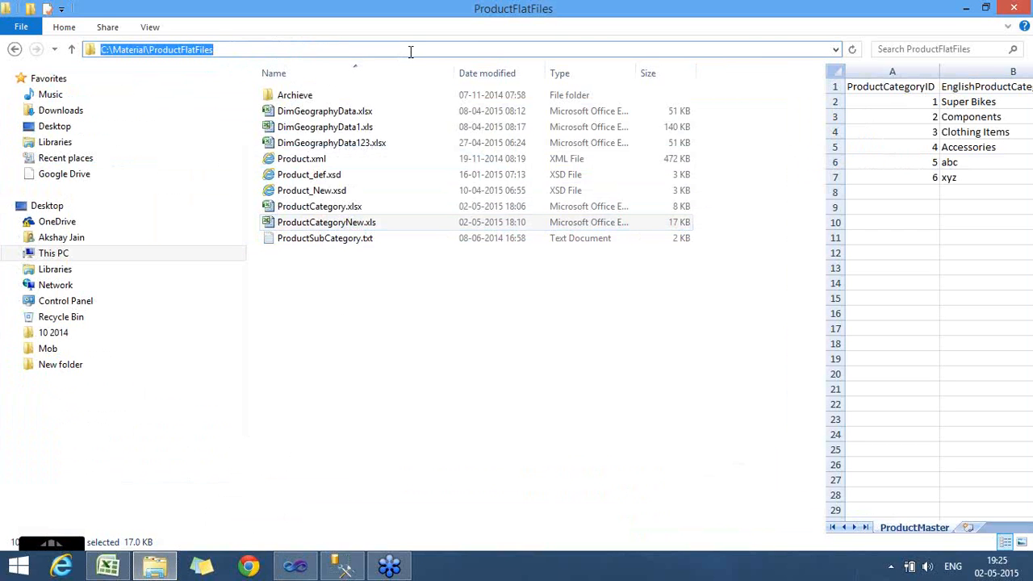
Back in Visual Studio, point the Excel connection to ProductCategory.xlsx in C:\Material\ProductFlatFiles and confirm it
{"action": "mouse_move", "coordinate": [314, 572]}
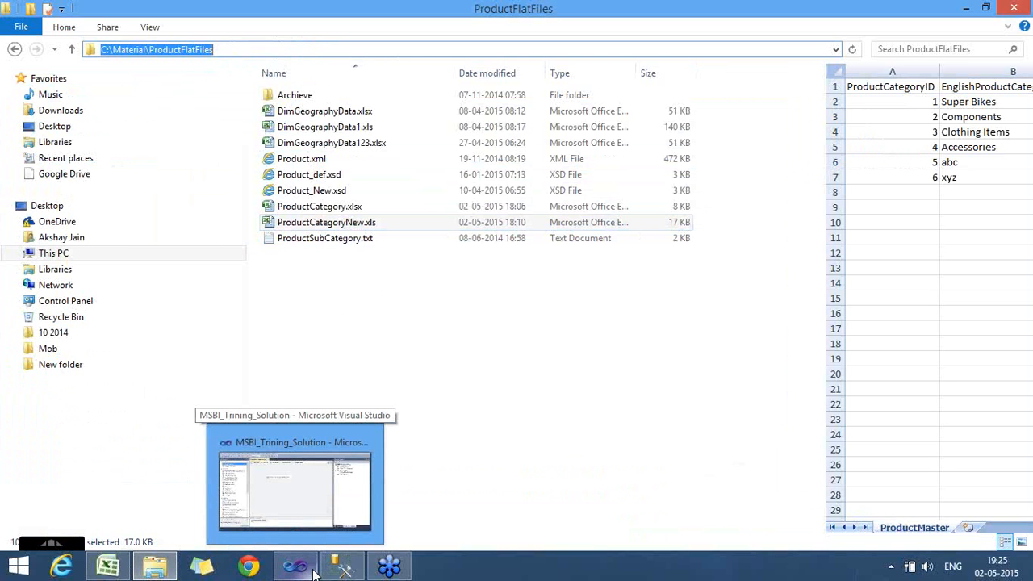
{"action": "left_click", "coordinate": [314, 572]}
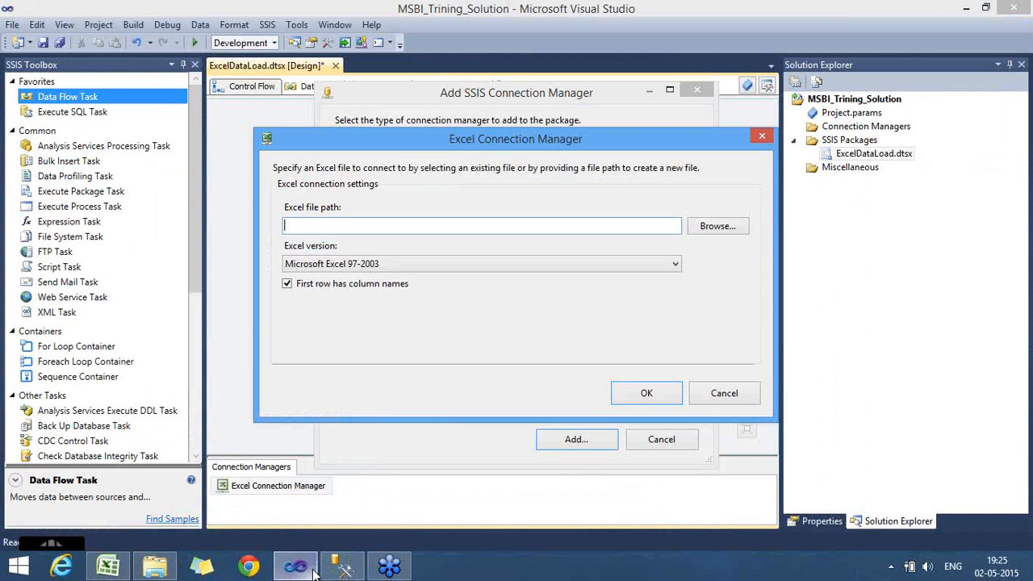
{"action": "left_click", "coordinate": [710, 231]}
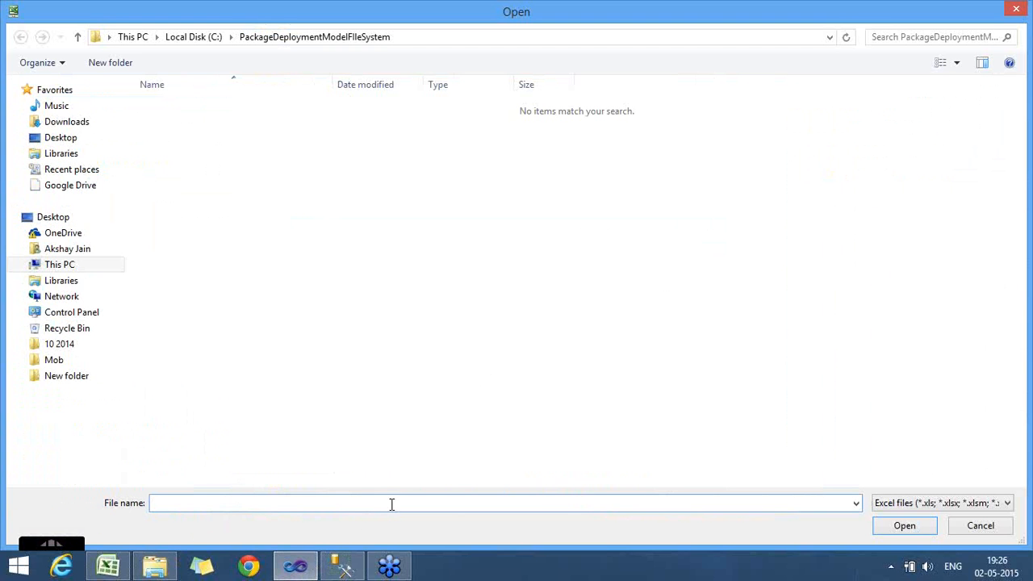
{"action": "key", "text": "ctrl+v"}
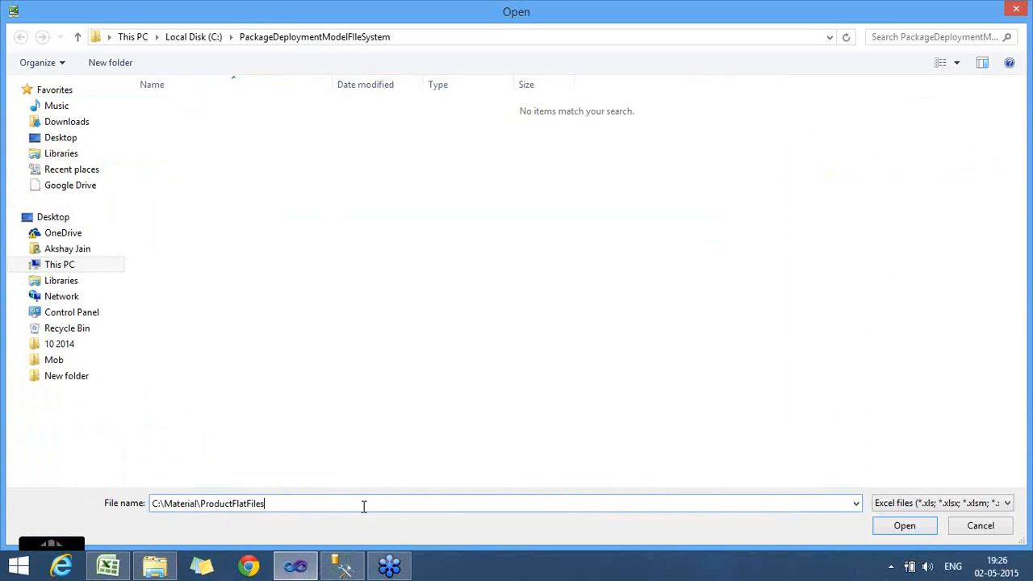
{"action": "key", "text": "Return"}
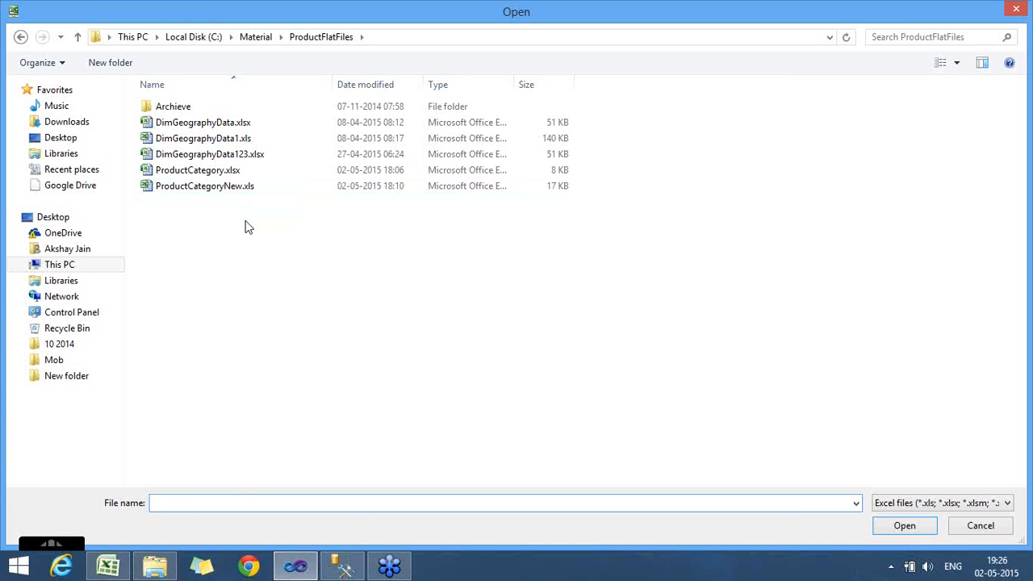
{"action": "double_click", "coordinate": [234, 170]}
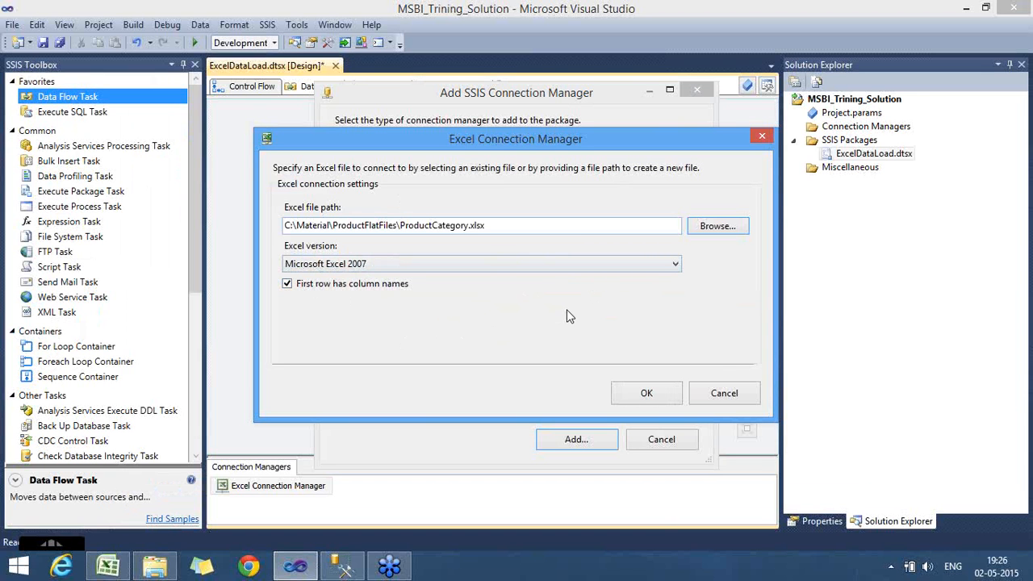
{"action": "left_click", "coordinate": [646, 395]}
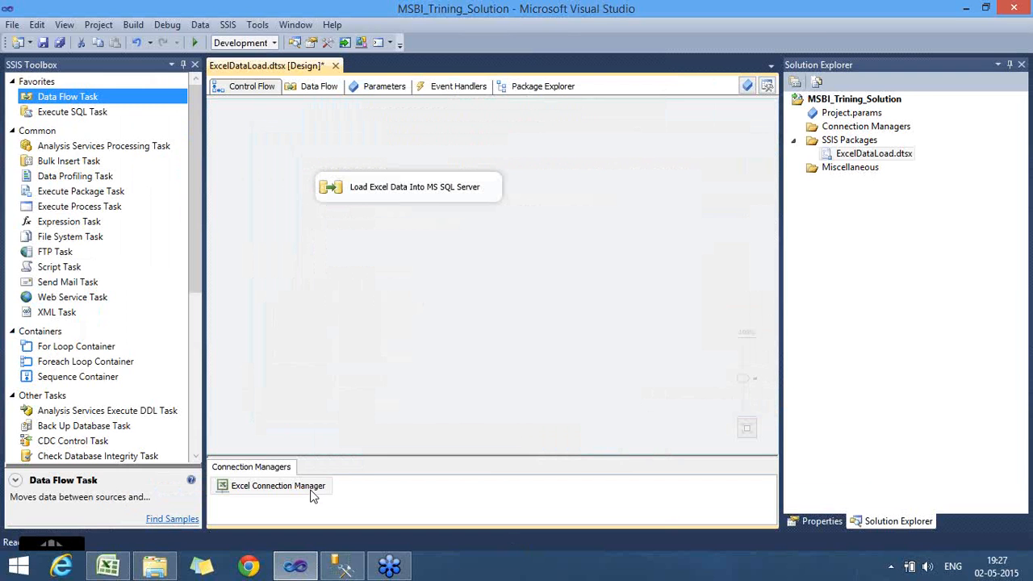
Start a new OLE DB connection for the package and delete the saved LocalHost.AdventureWorksDW2012 data connection
{"action": "right_click", "coordinate": [423, 498]}
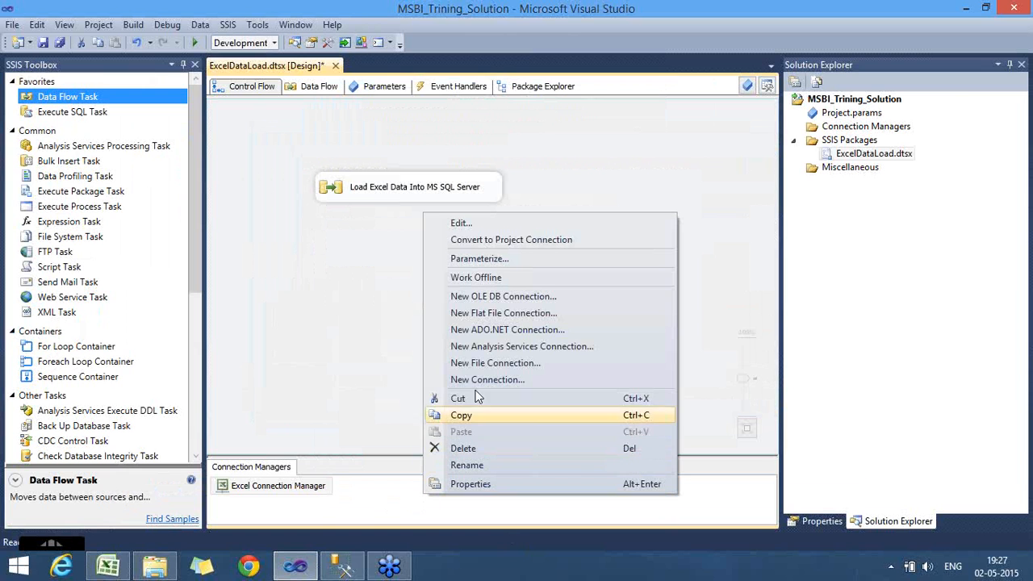
{"action": "left_click", "coordinate": [516, 306]}
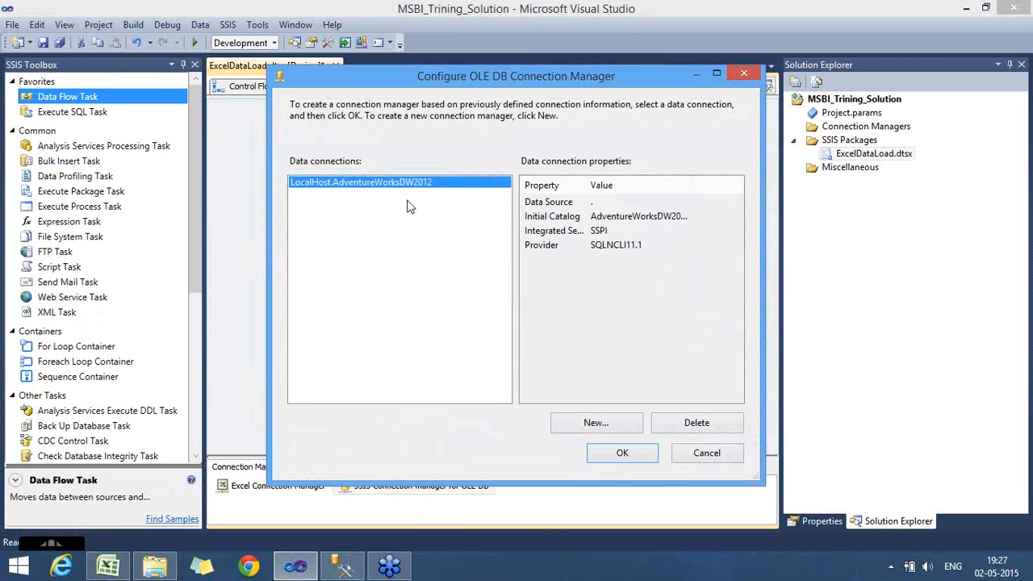
{"action": "left_click", "coordinate": [683, 426]}
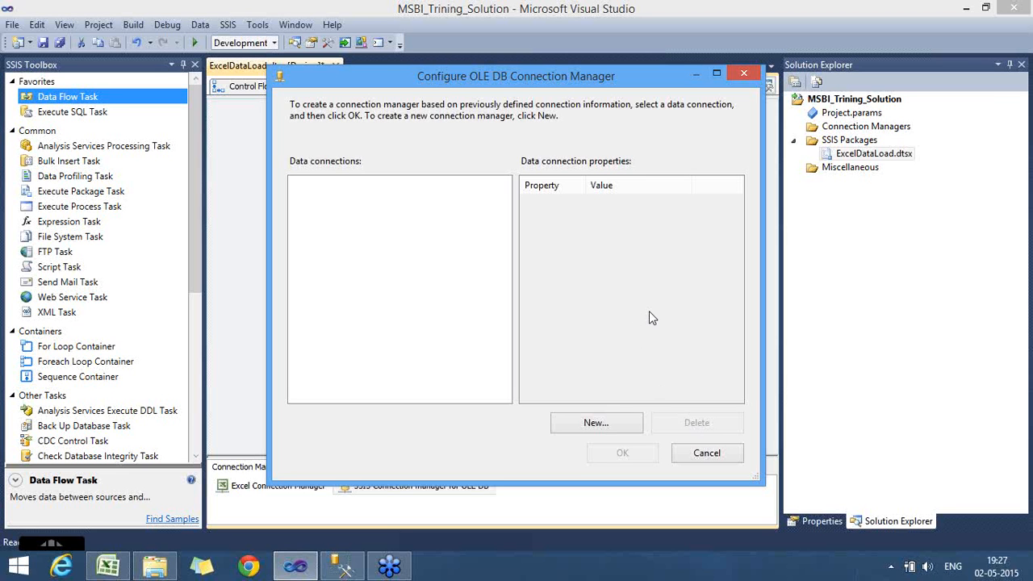
Define a new data connection to the listed server using Windows Authentication and the TrainingDatabase database
{"action": "left_click", "coordinate": [602, 423]}
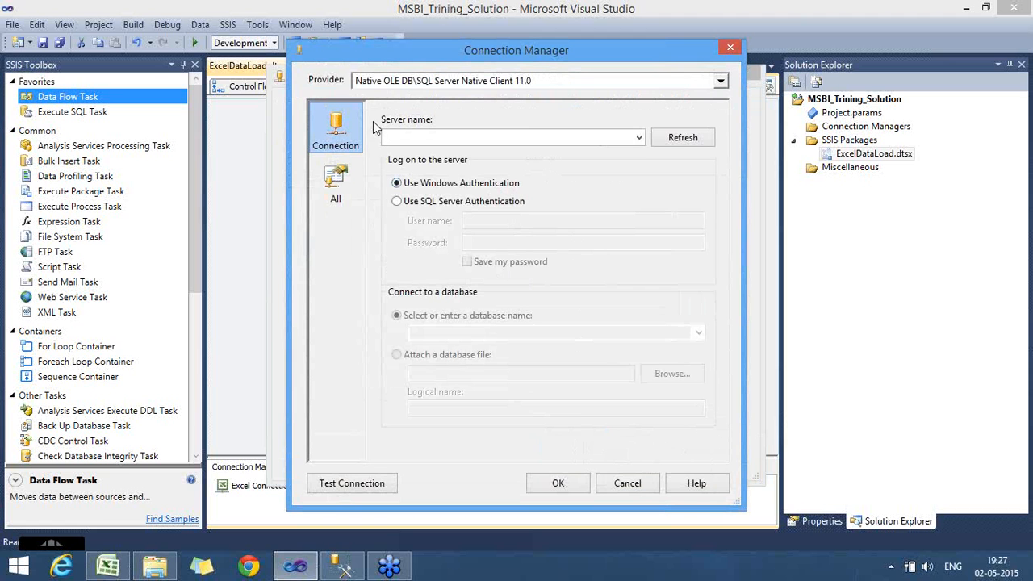
{"action": "left_click", "coordinate": [640, 141]}
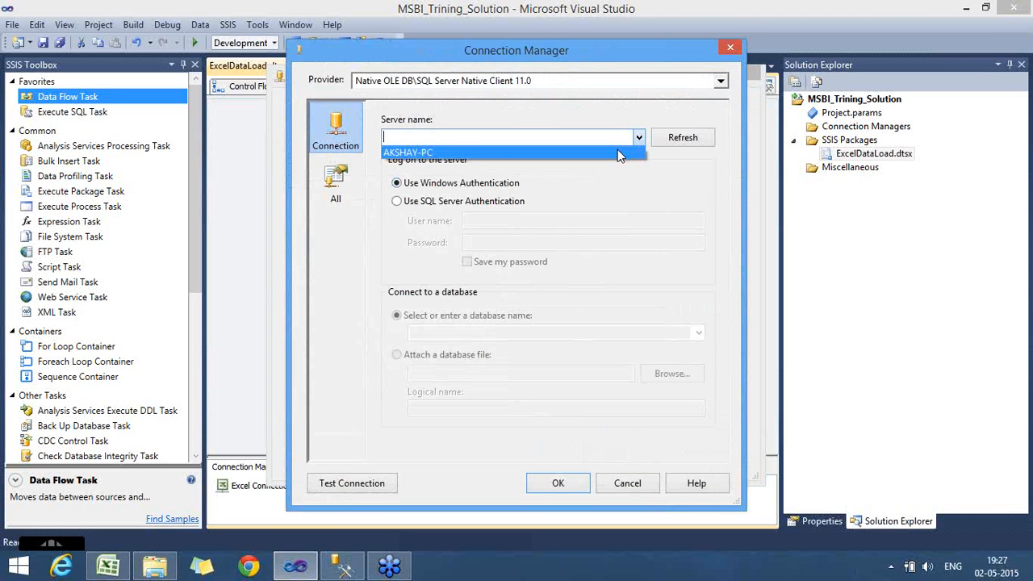
{"action": "left_click", "coordinate": [617, 152]}
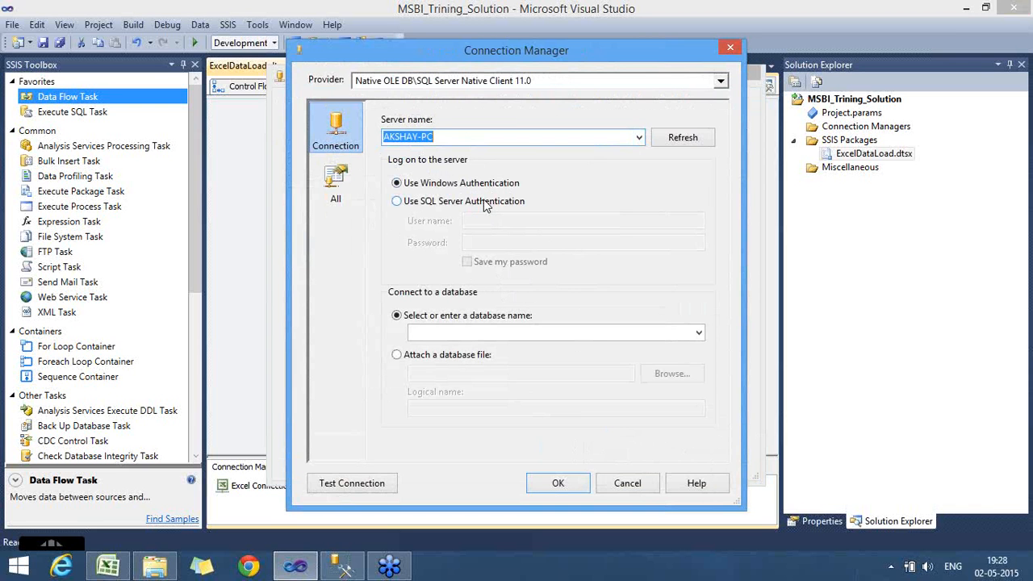
{"action": "left_click", "coordinate": [397, 207]}
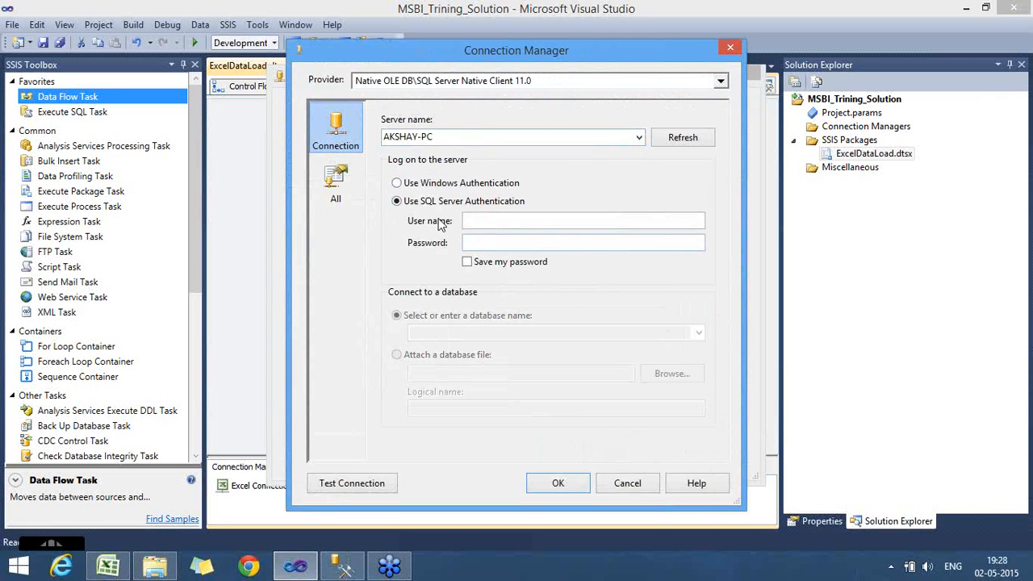
{"action": "left_click", "coordinate": [400, 185]}
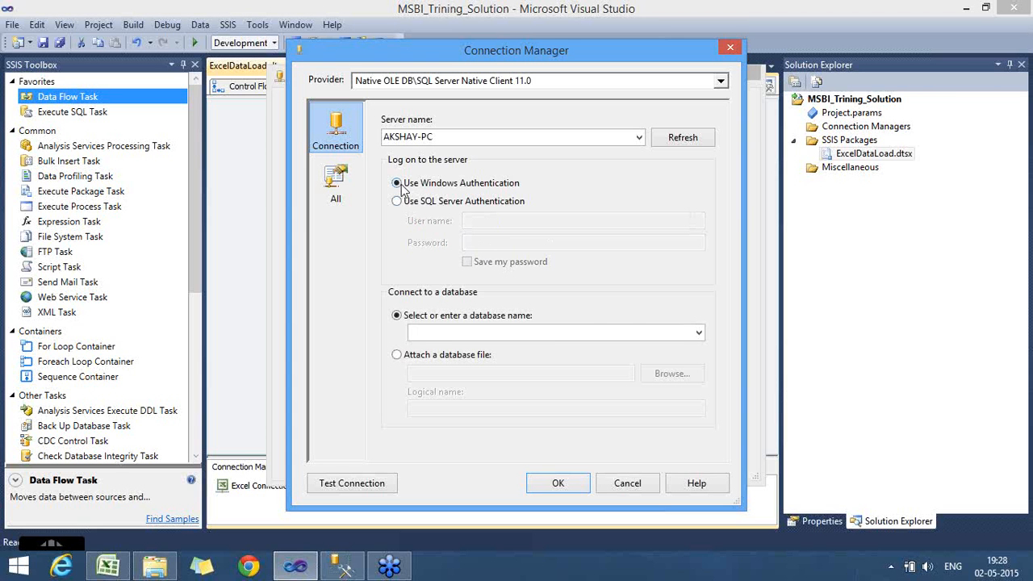
{"action": "left_click", "coordinate": [699, 334]}
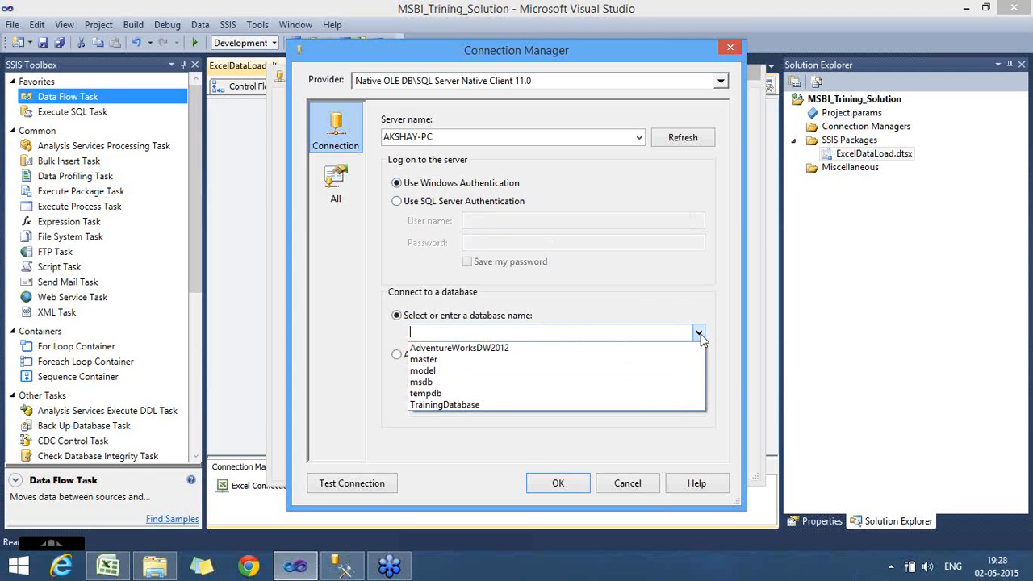
{"action": "left_click", "coordinate": [627, 408]}
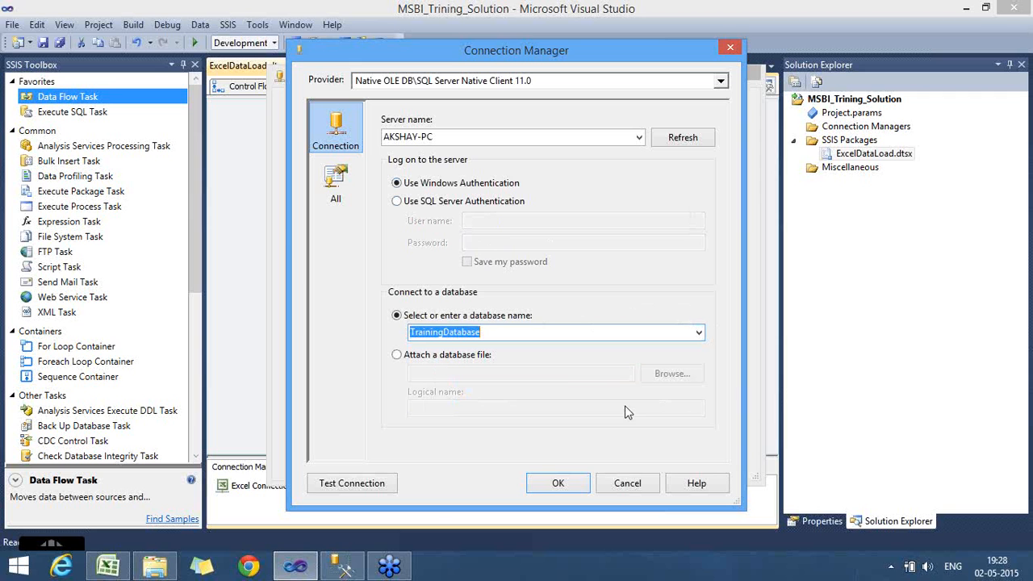
Test the TrainingDatabase connection and add it to the package as its OLE DB connection manager
{"action": "left_click", "coordinate": [383, 484]}
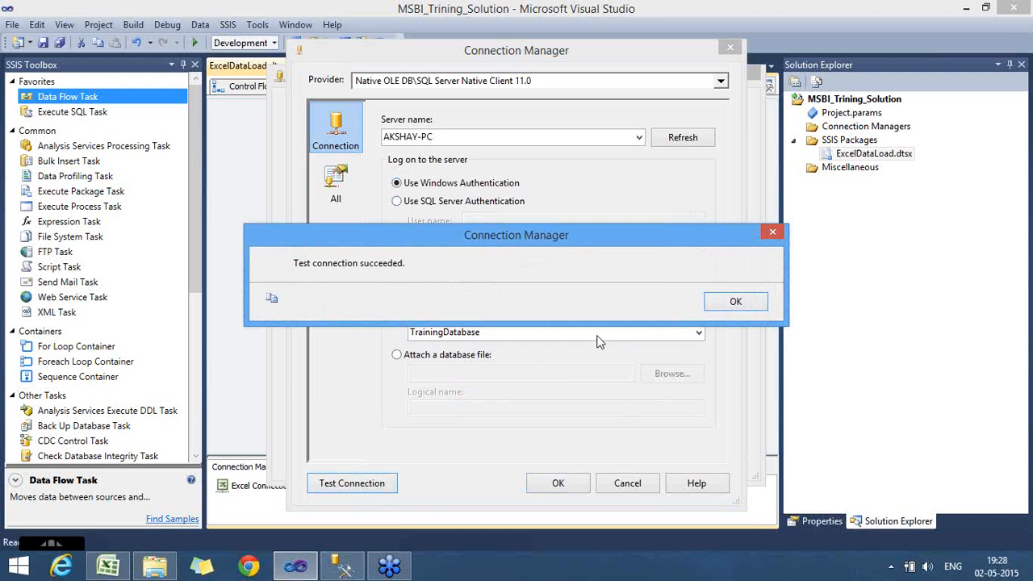
{"action": "left_click", "coordinate": [735, 301]}
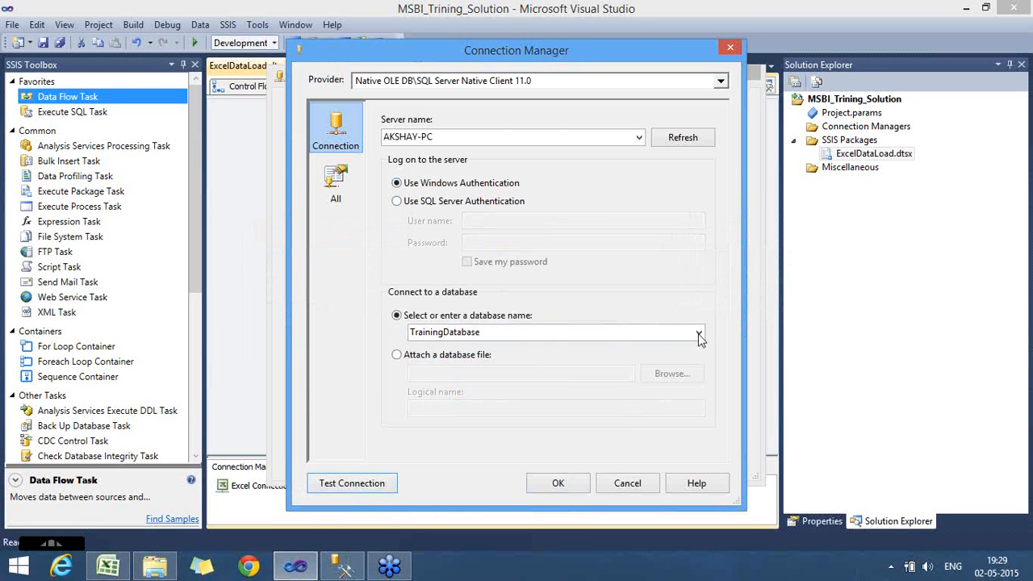
{"action": "left_click", "coordinate": [558, 483]}
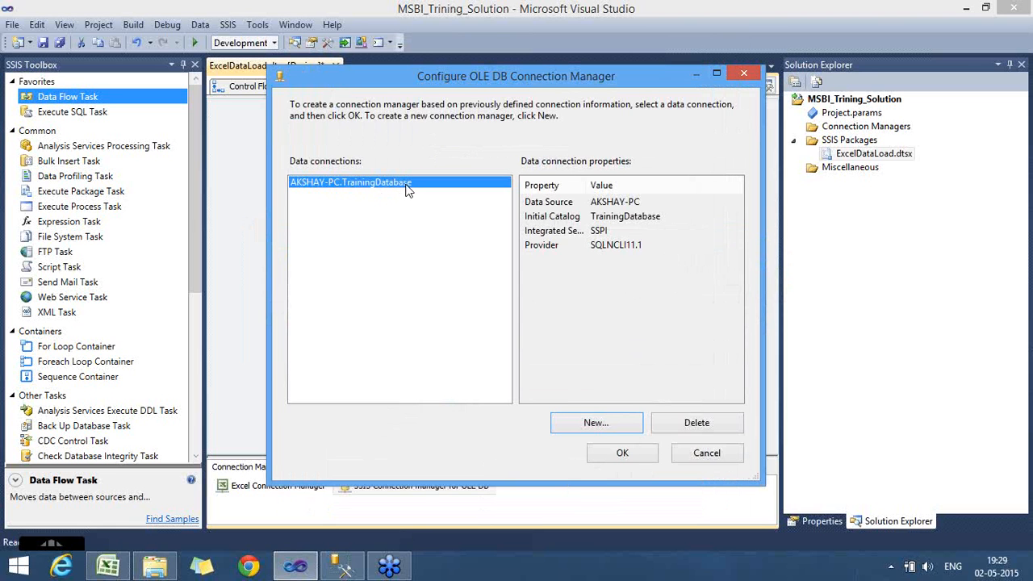
{"action": "left_click", "coordinate": [632, 456]}
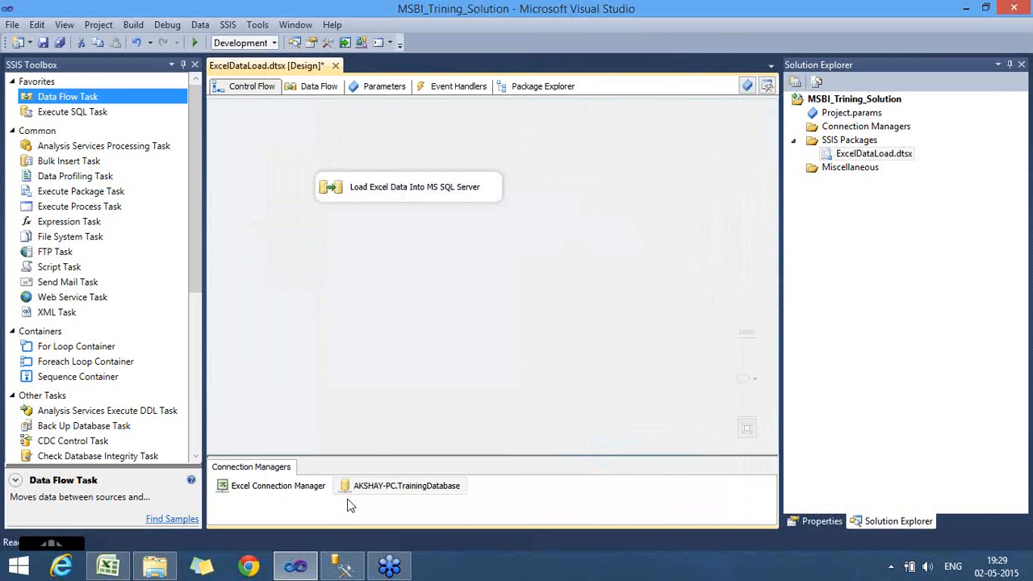
Open the Load Excel Data Into MS SQL Server data flow and add an Excel Source, widening its box slightly
{"action": "left_click", "coordinate": [396, 192]}
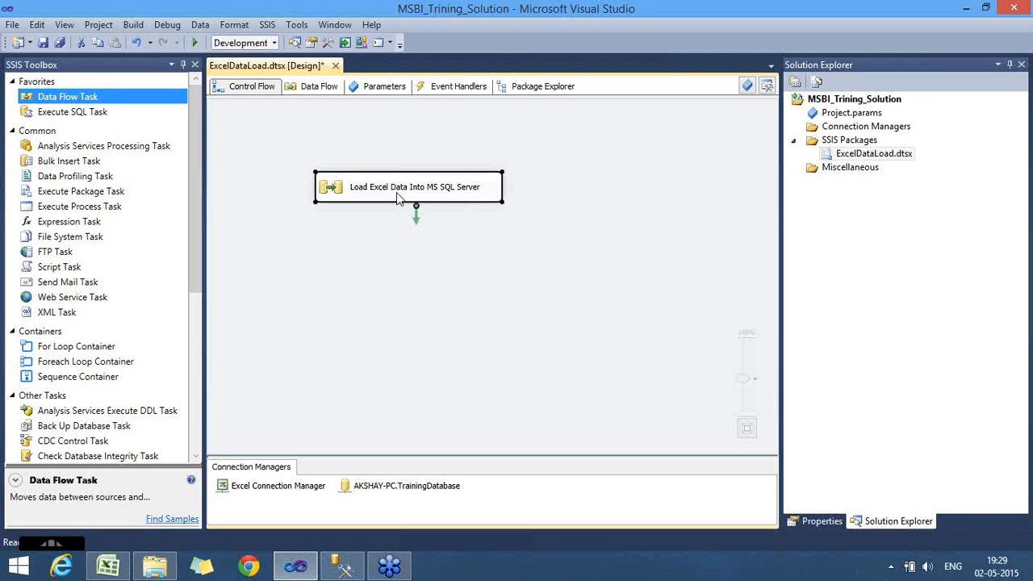
{"action": "double_click", "coordinate": [397, 194]}
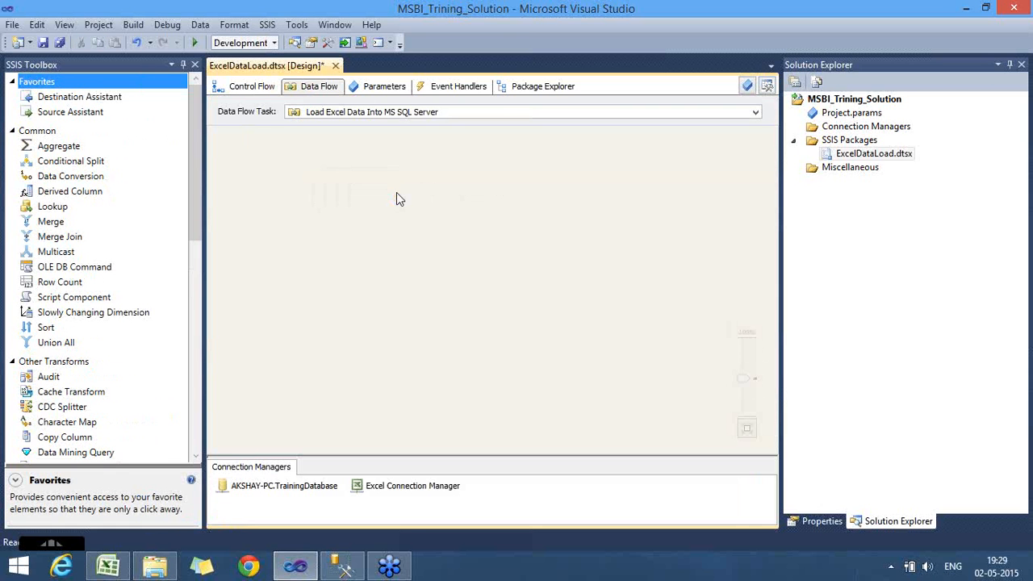
{"action": "left_click", "coordinate": [13, 132]}
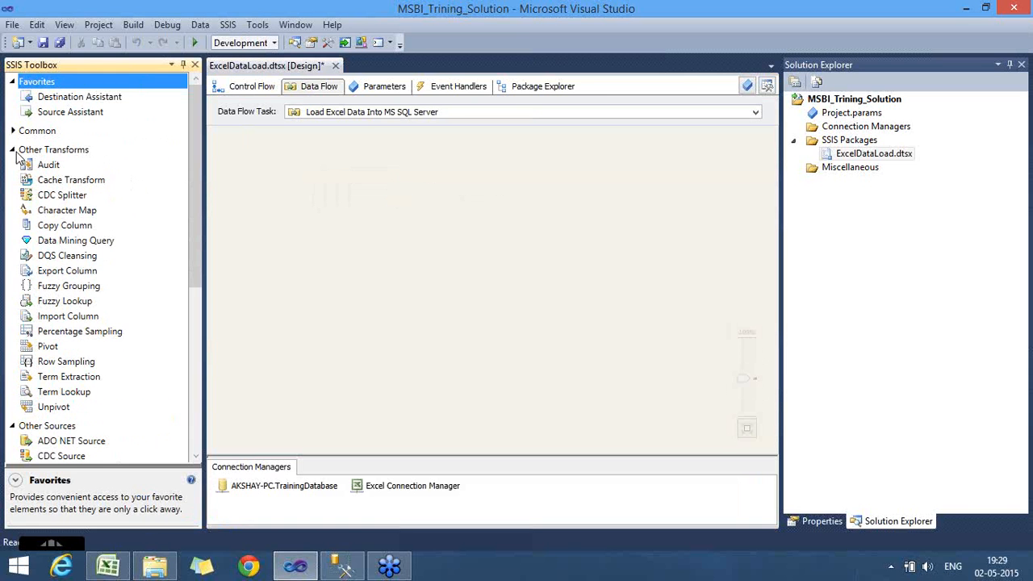
{"action": "left_click", "coordinate": [13, 149]}
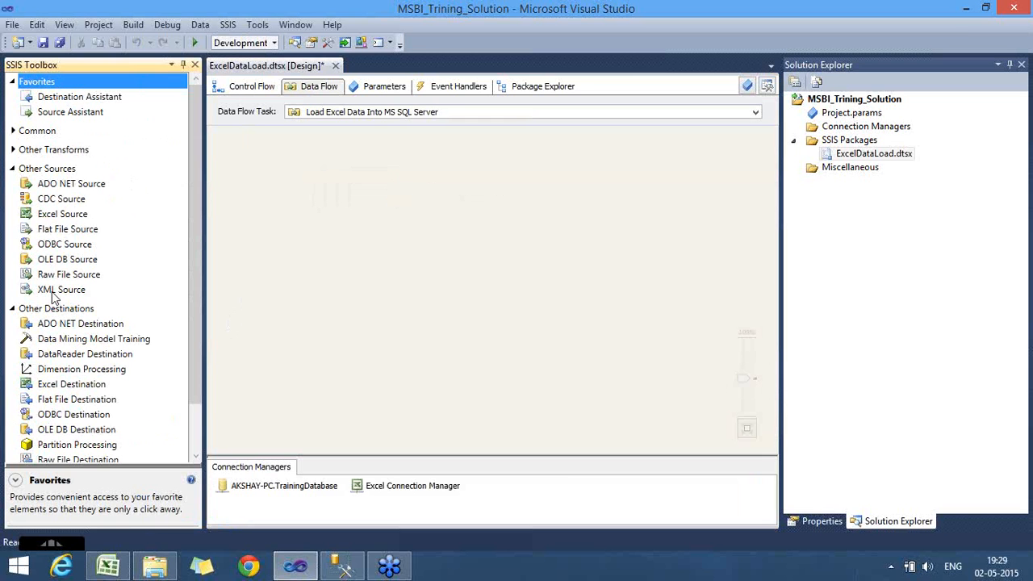
{"action": "left_click", "coordinate": [54, 217]}
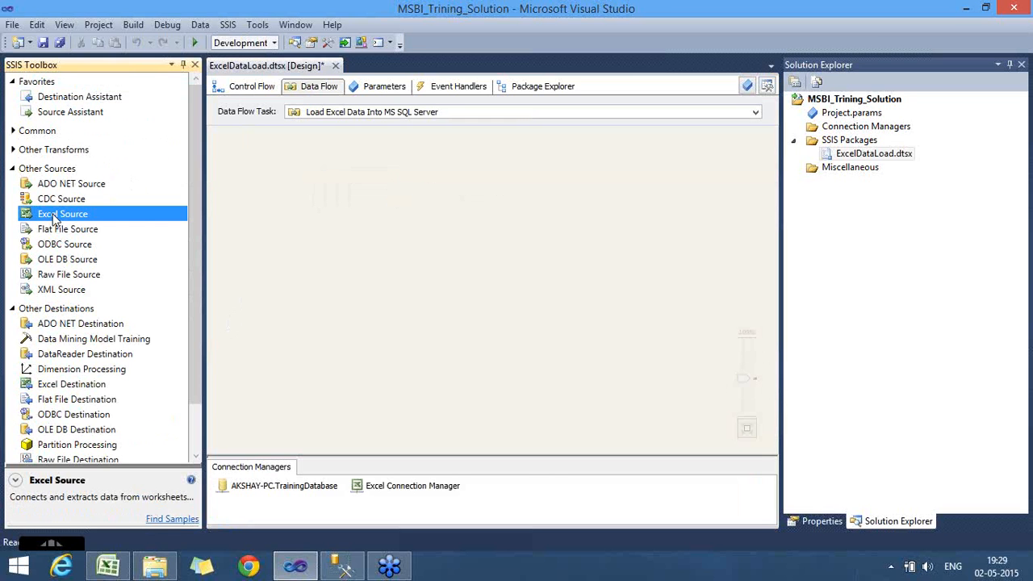
{"action": "left_click_drag", "start_coordinate": [54, 218], "coordinate": [338, 164]}
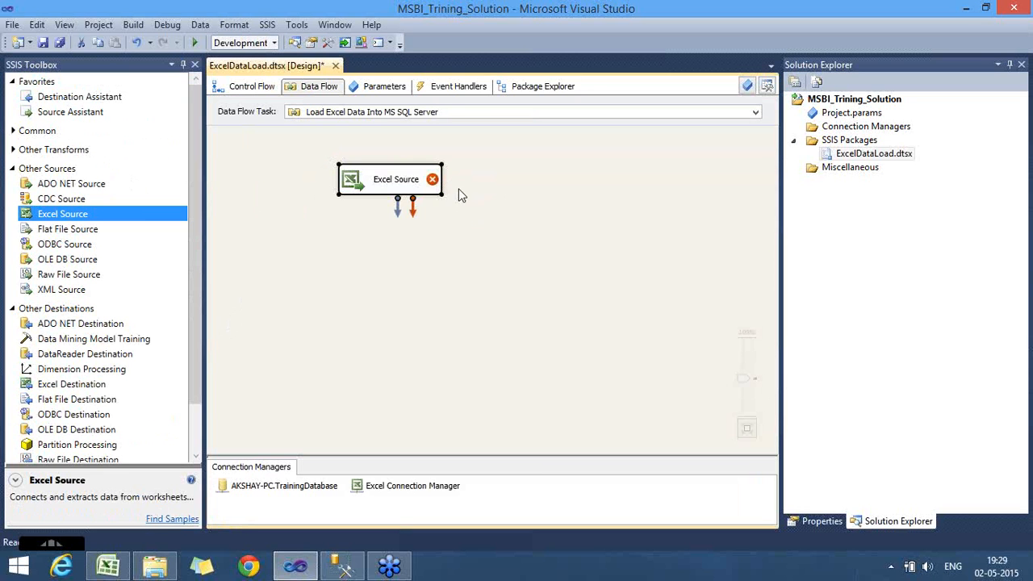
{"action": "left_click_drag", "start_coordinate": [443, 184], "coordinate": [487, 184]}
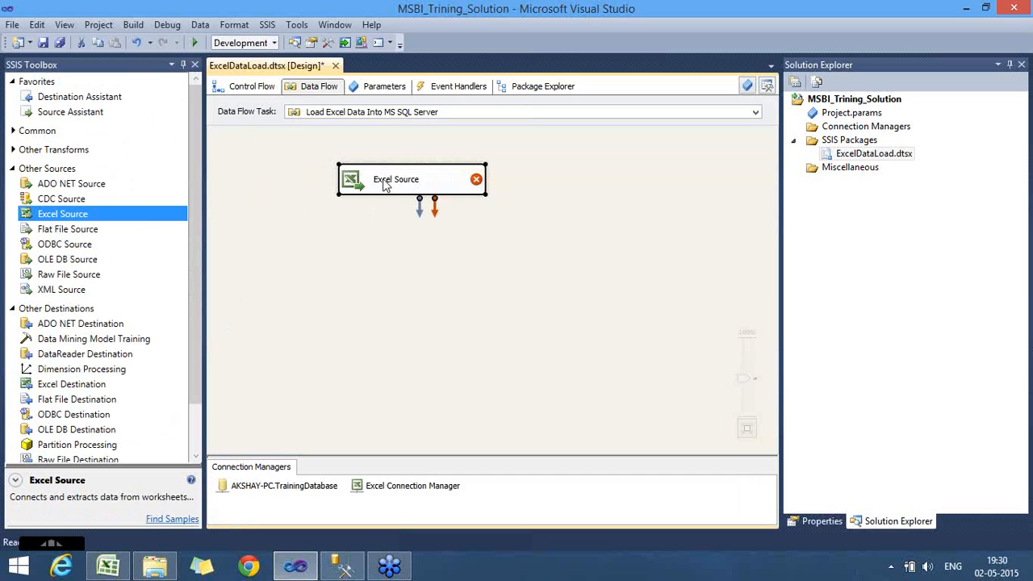
Configure the Excel Source to use Excel Connection Manager, Table or view access mode and the ProductMaster$ sheet
{"action": "mouse_move", "coordinate": [375, 179]}
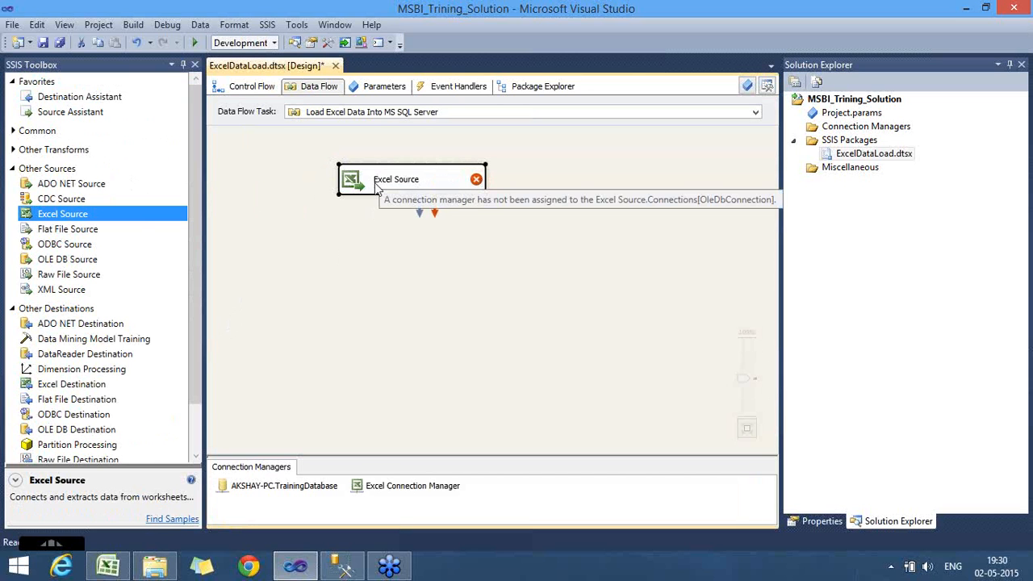
{"action": "double_click", "coordinate": [376, 185]}
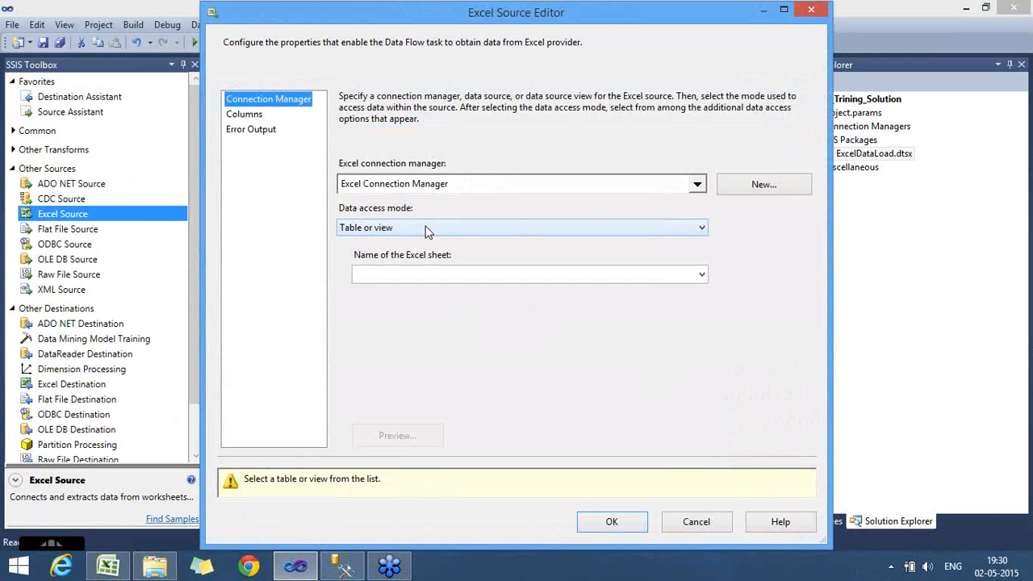
{"action": "left_click", "coordinate": [698, 185]}
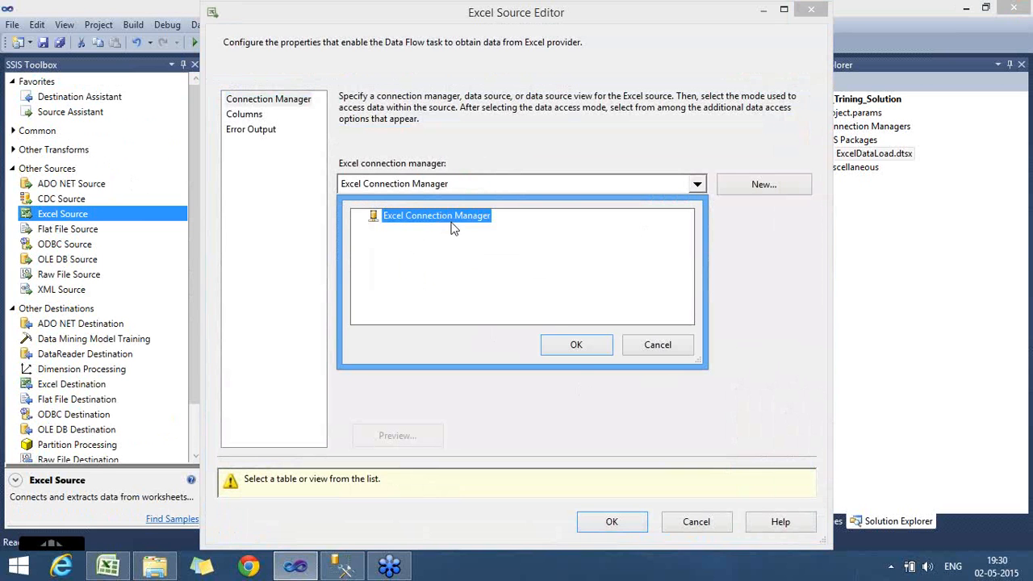
{"action": "left_click", "coordinate": [582, 352]}
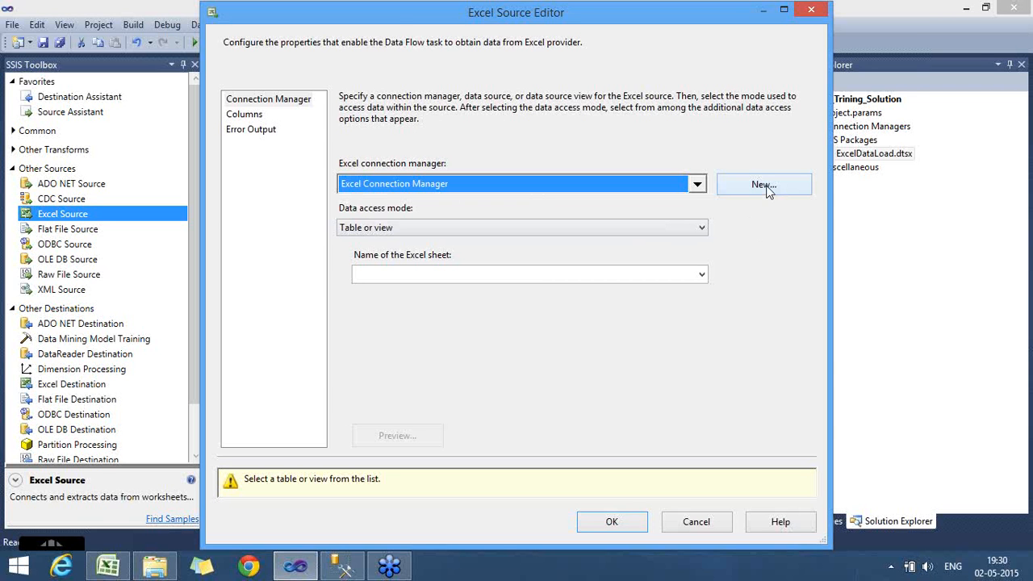
{"action": "left_click", "coordinate": [616, 230]}
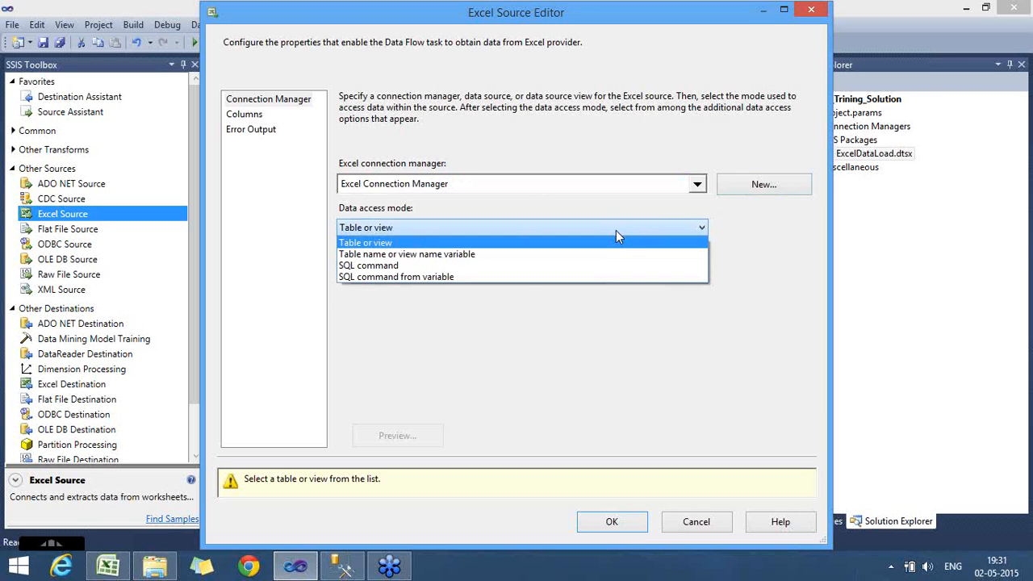
{"action": "left_click", "coordinate": [480, 246]}
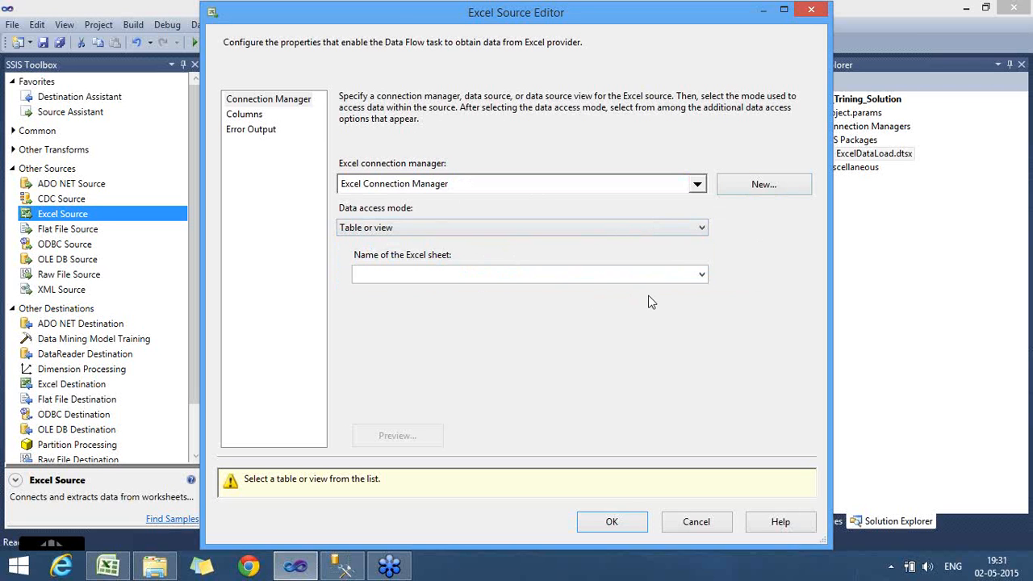
{"action": "left_click", "coordinate": [702, 279]}
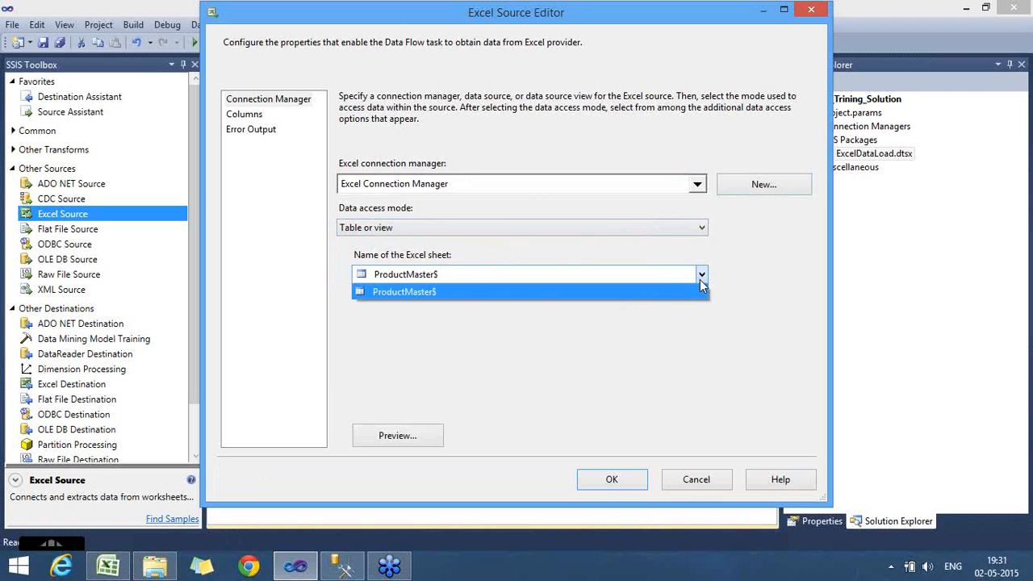
{"action": "left_click", "coordinate": [650, 292]}
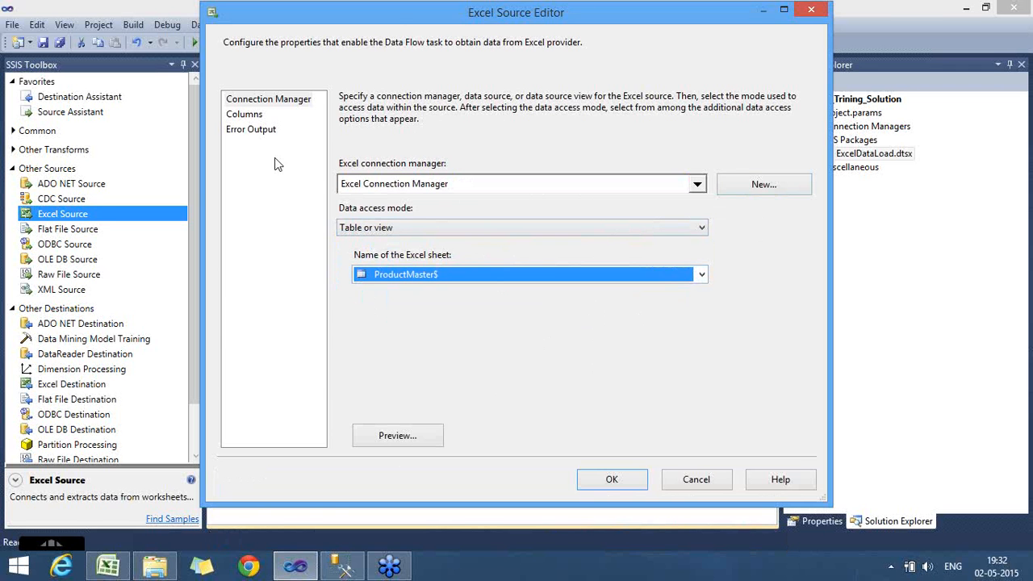
Check the external and output columns of the Excel Source, including the SpanishProductCategoryName details
{"action": "left_click", "coordinate": [244, 114]}
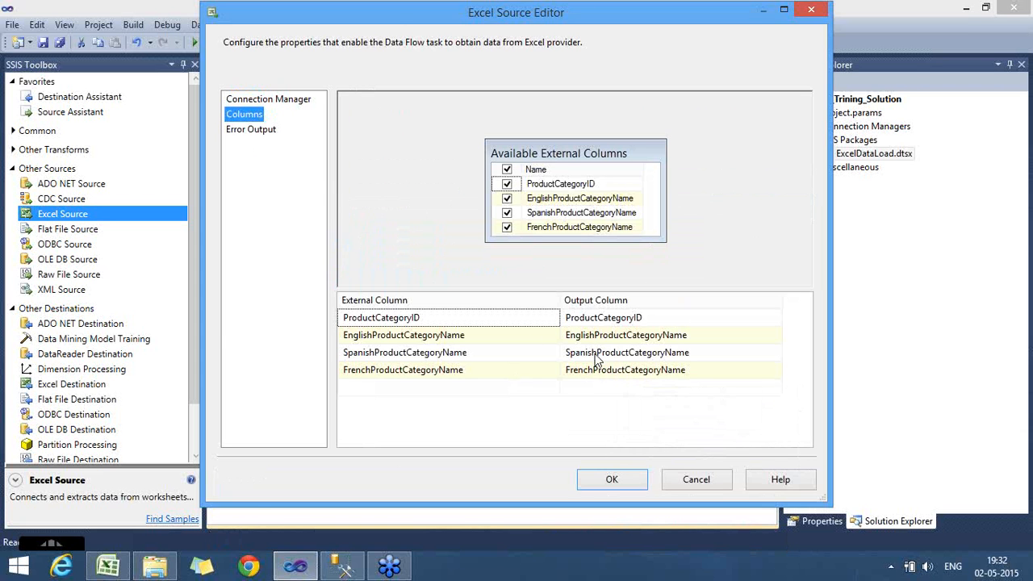
{"action": "mouse_move", "coordinate": [596, 361]}
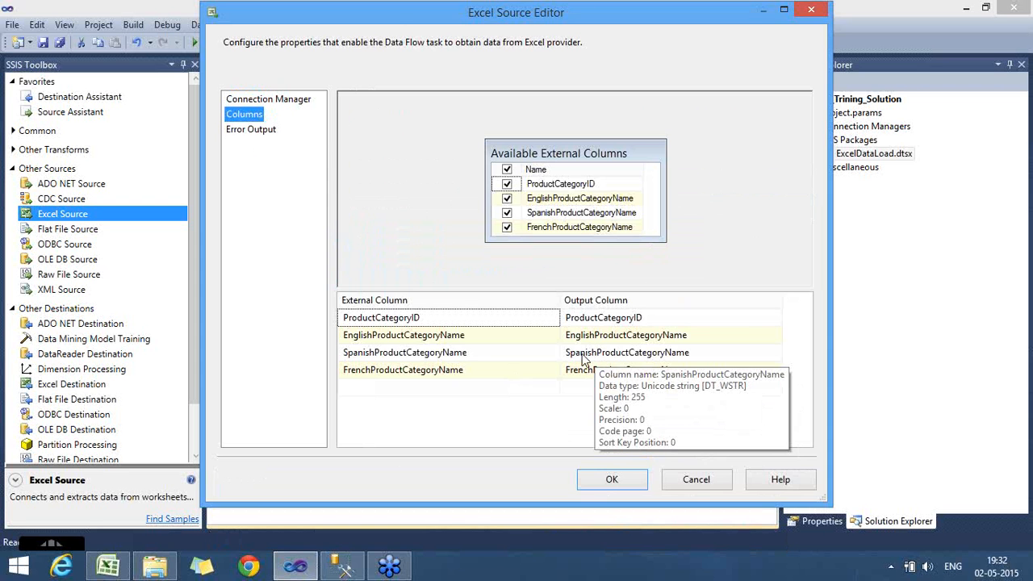
{"action": "left_click", "coordinate": [286, 102]}
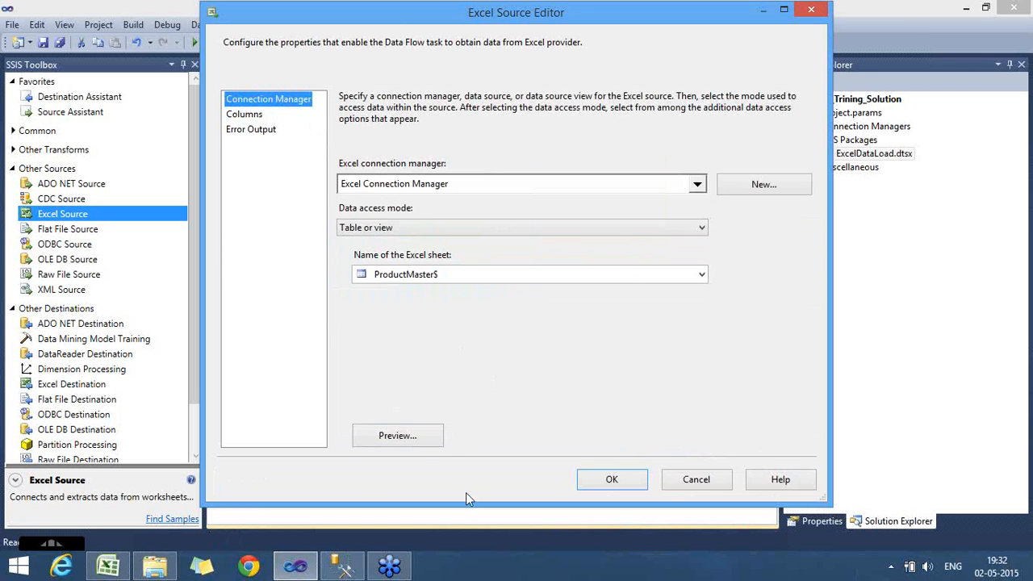
Preview the ProductMaster$ data with the preview window and category name columns widened, and accept the Excel Source settings
{"action": "left_click", "coordinate": [409, 443]}
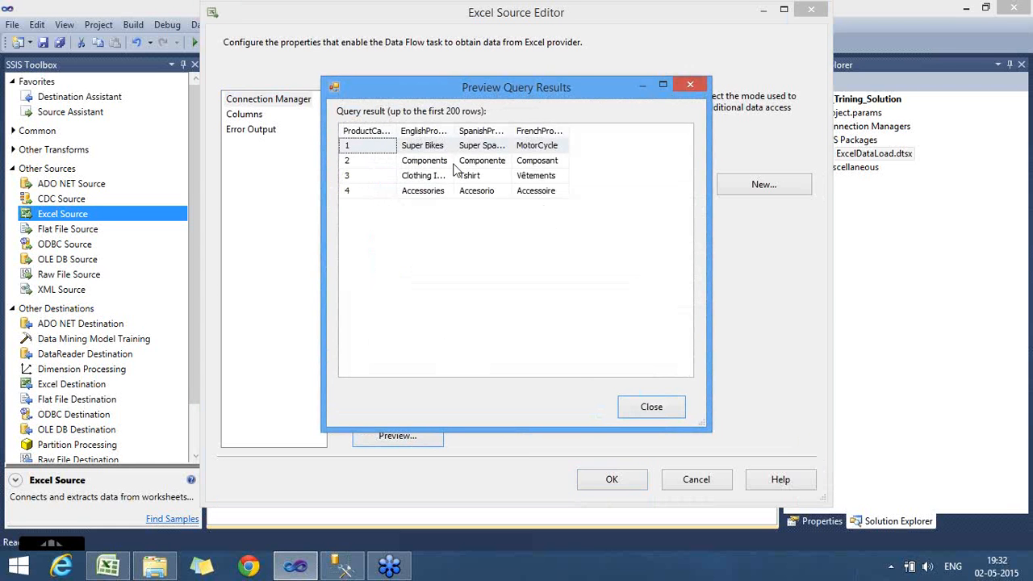
{"action": "left_click_drag", "start_coordinate": [453, 129], "coordinate": [653, 129]}
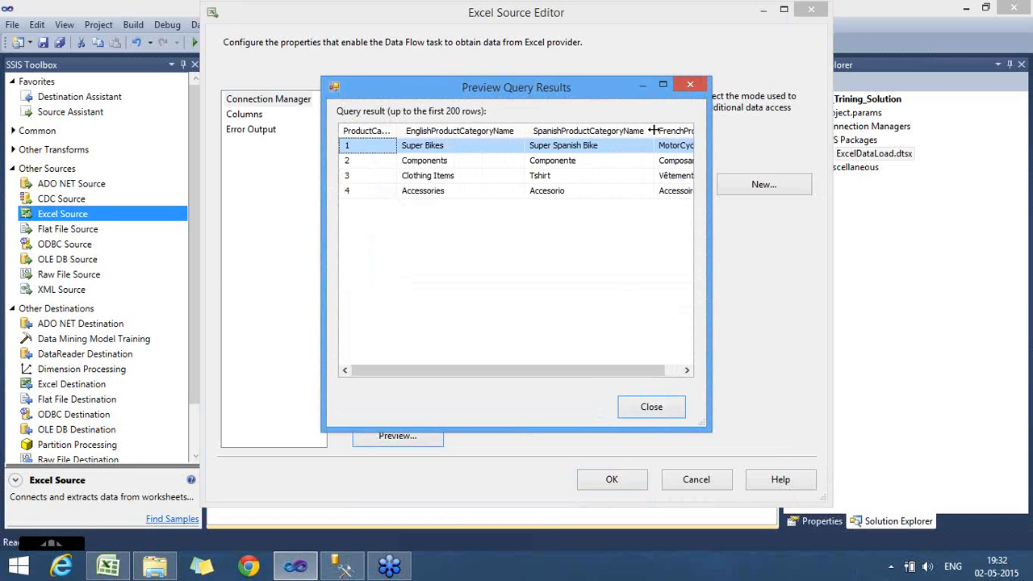
{"action": "left_click_drag", "start_coordinate": [707, 428], "coordinate": [968, 448]}
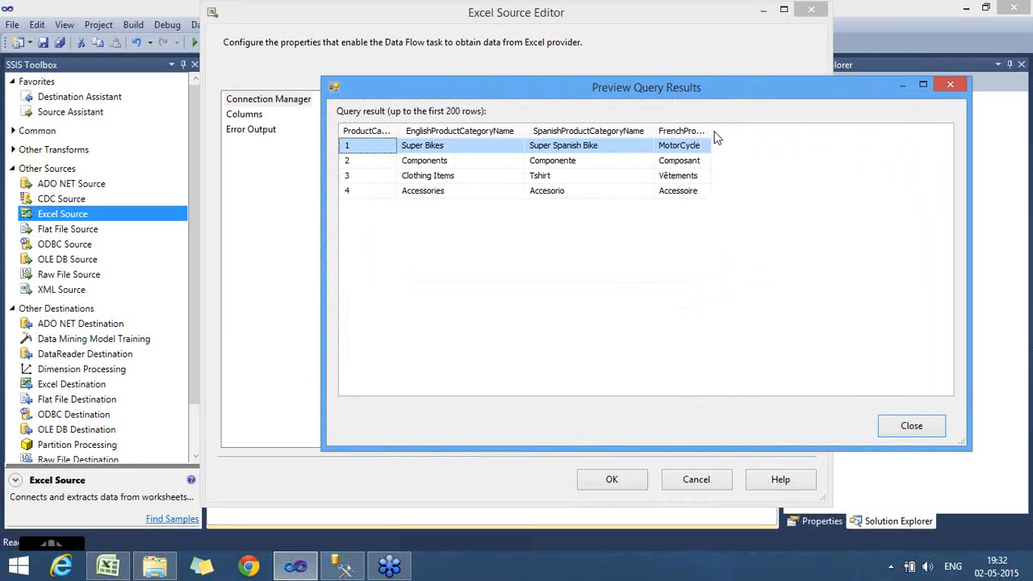
{"action": "left_click_drag", "start_coordinate": [710, 131], "coordinate": [876, 139]}
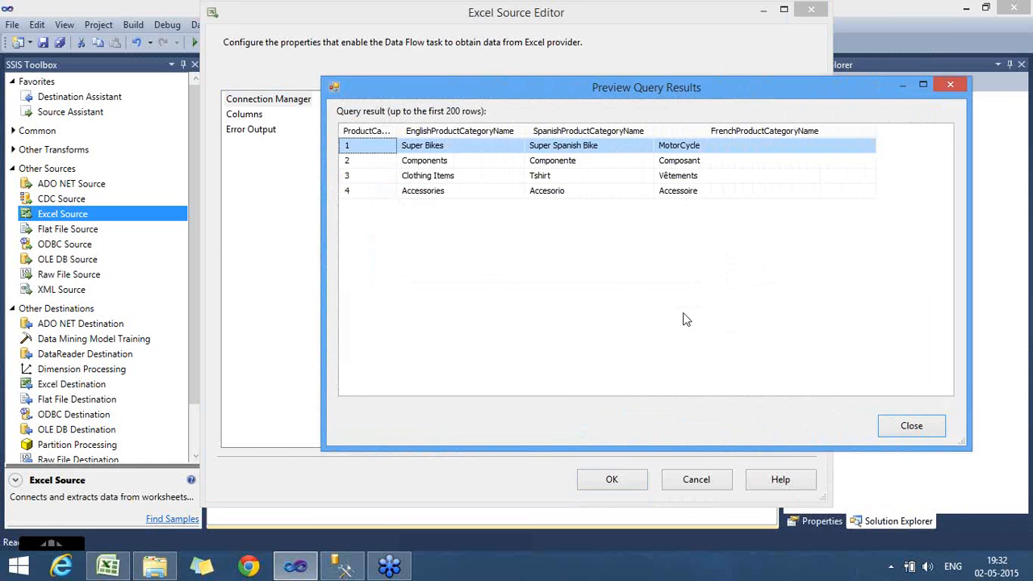
{"action": "left_click", "coordinate": [925, 431]}
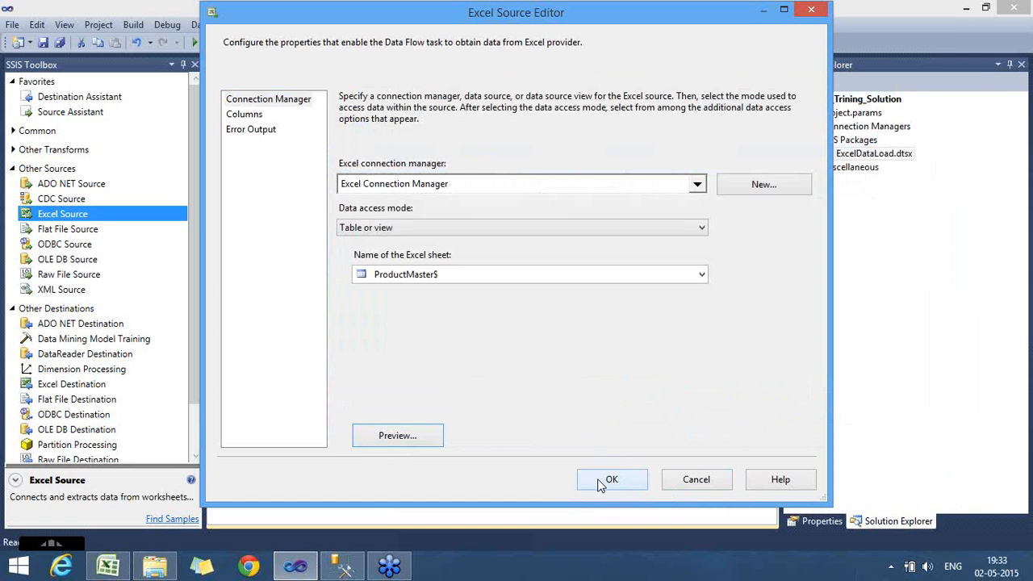
{"action": "left_click", "coordinate": [610, 480]}
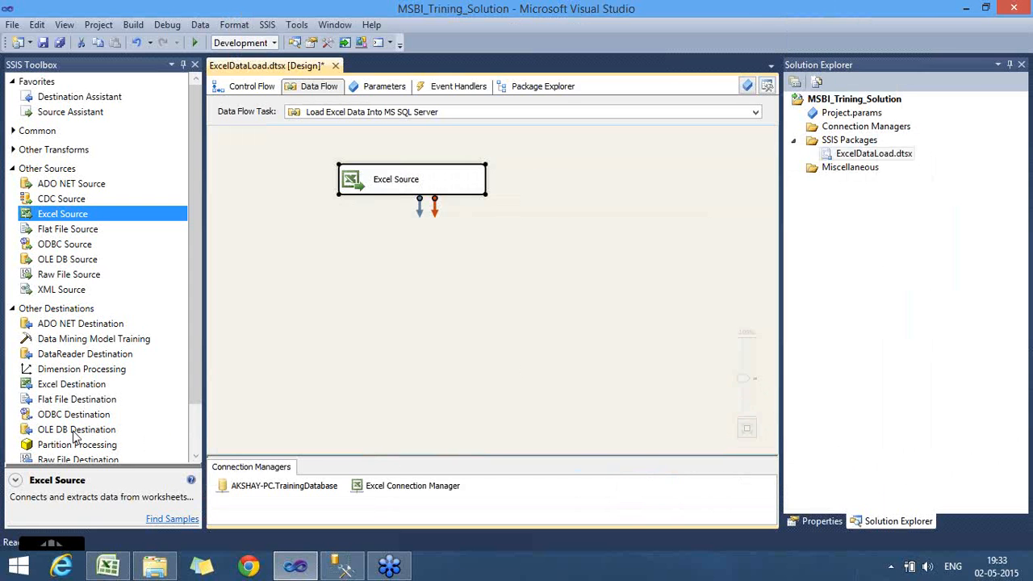
Add an OLE DB Destination below the Excel Source and connect the source's regular data output to it
{"action": "left_click_drag", "start_coordinate": [77, 432], "coordinate": [341, 260]}
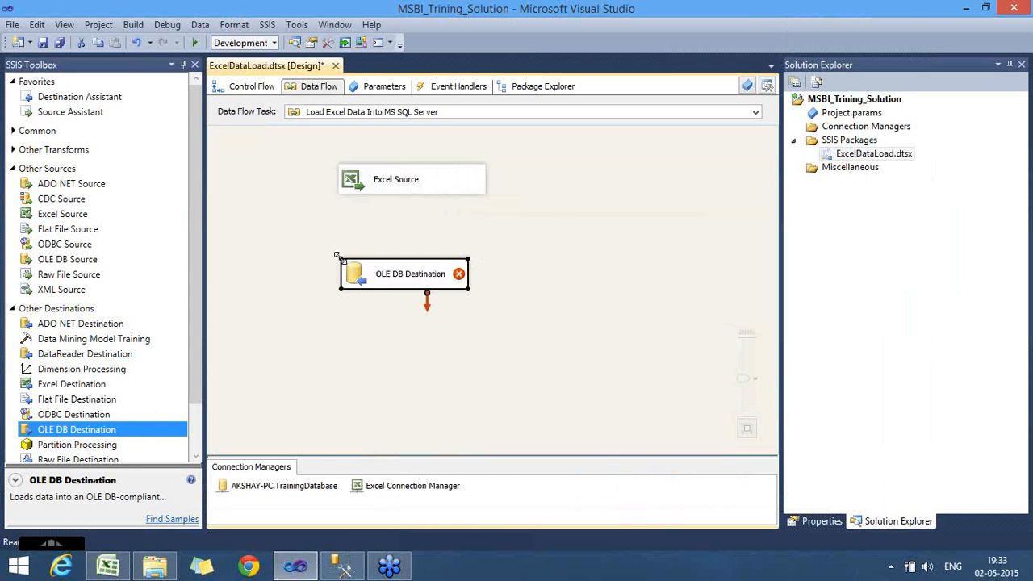
{"action": "left_click_drag", "start_coordinate": [472, 274], "coordinate": [493, 274]}
{"action": "left_click", "coordinate": [442, 185]}
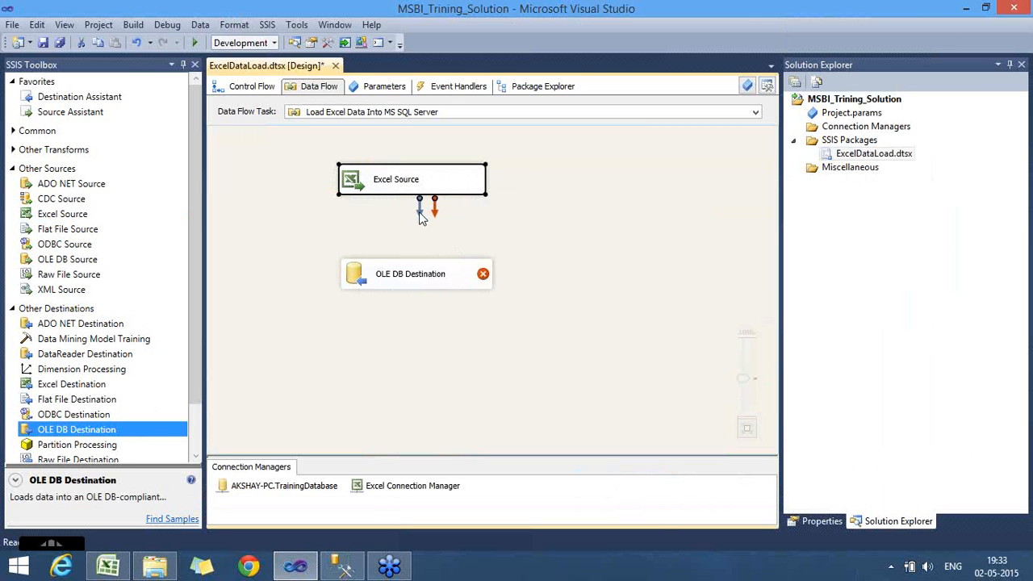
{"action": "left_click_drag", "start_coordinate": [419, 203], "coordinate": [431, 283]}
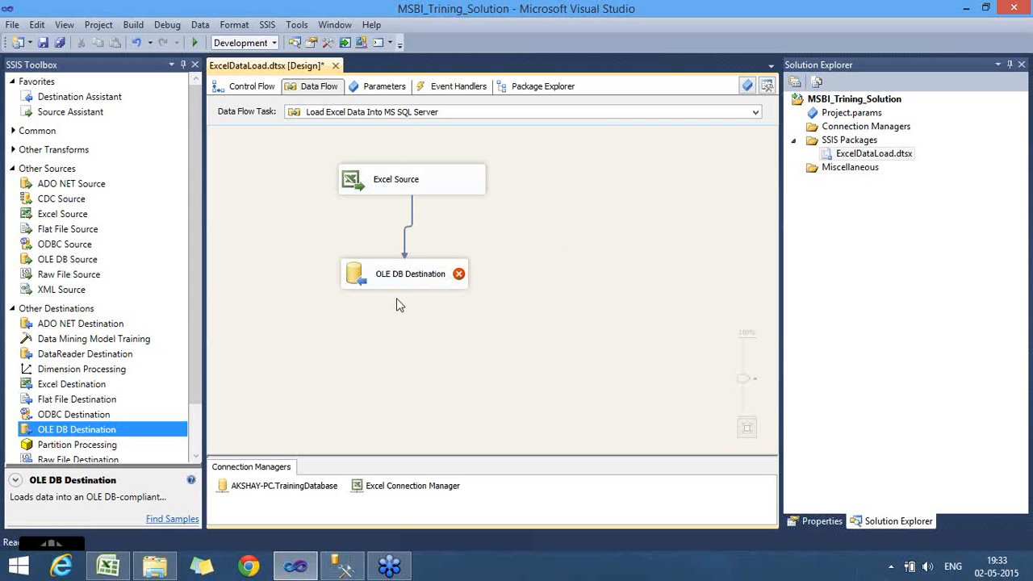
{"action": "left_click", "coordinate": [405, 236]}
{"action": "left_click", "coordinate": [412, 192]}
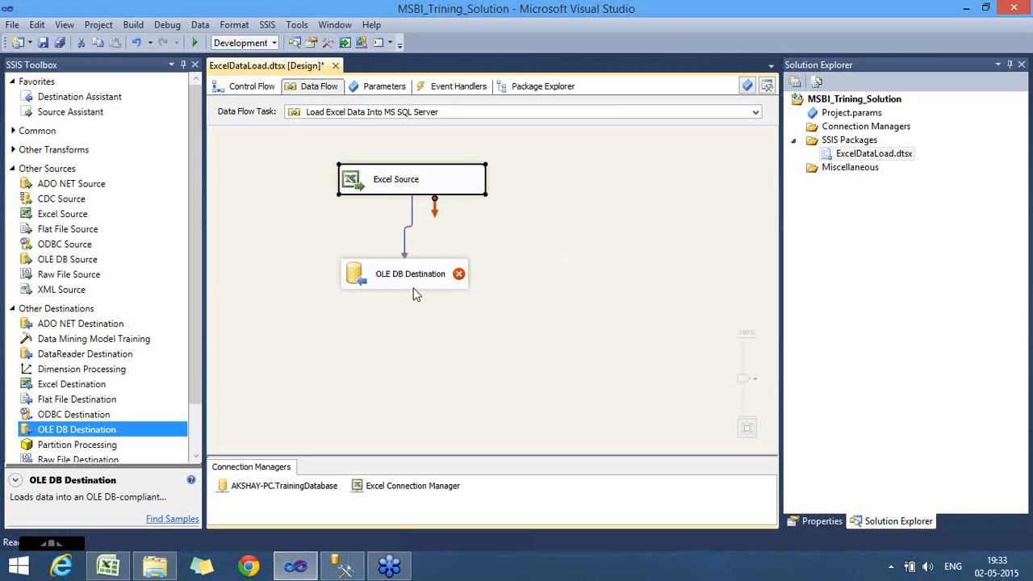
Configure the OLE DB Destination with the TrainingDatabase connection, Table or view - fast load access mode and the [dbo].[DimProductCategory] table
{"action": "mouse_move", "coordinate": [417, 292]}
{"action": "right_click", "coordinate": [415, 280]}
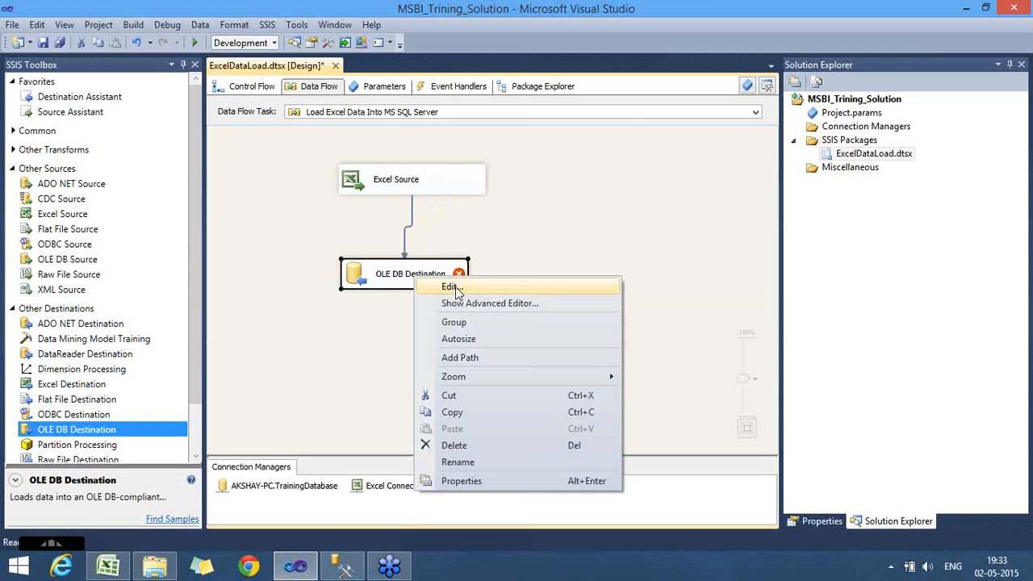
{"action": "left_click", "coordinate": [450, 287]}
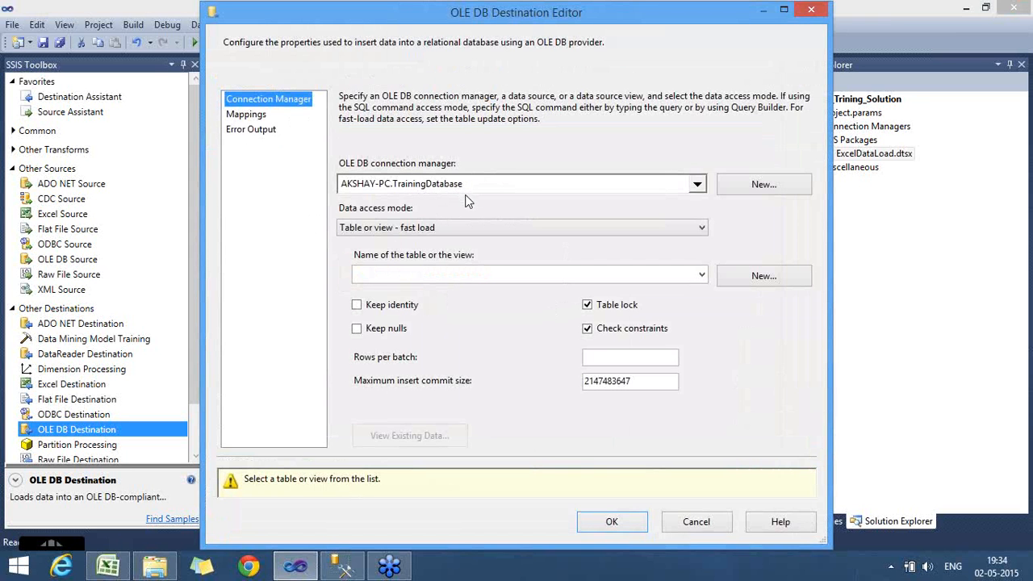
{"action": "left_click", "coordinate": [699, 185]}
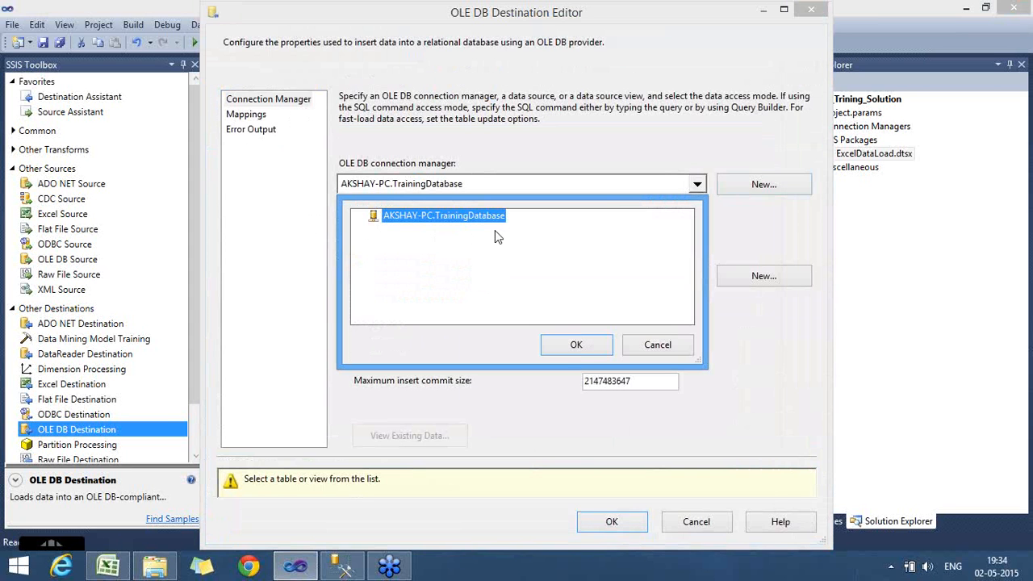
{"action": "left_click", "coordinate": [573, 347]}
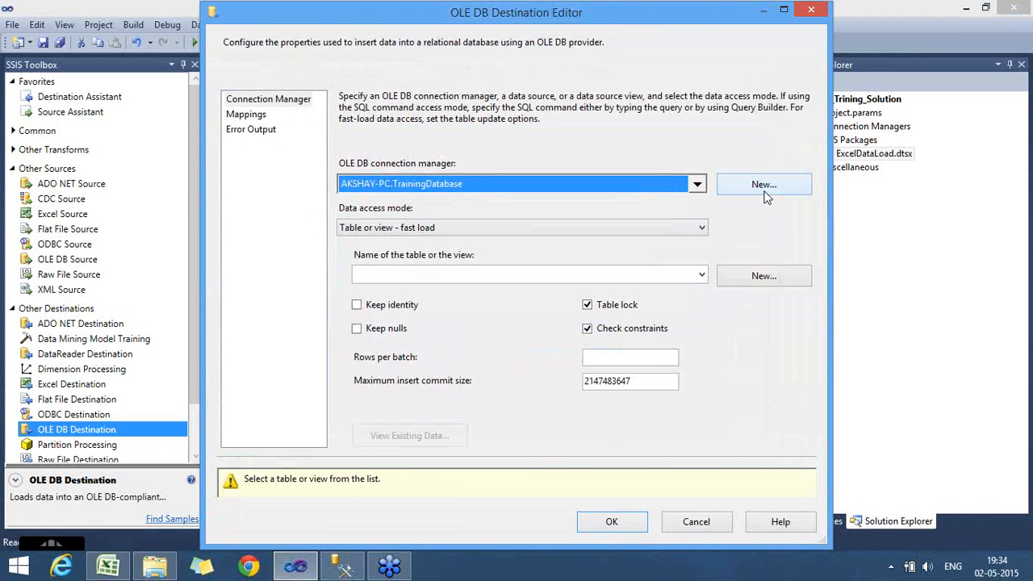
{"action": "left_click", "coordinate": [615, 232]}
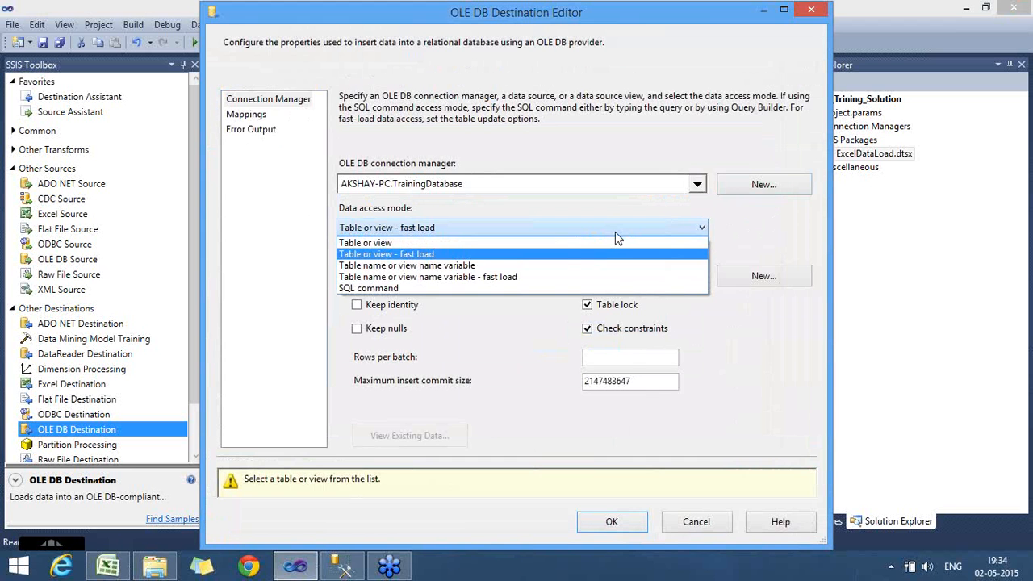
{"action": "left_click", "coordinate": [567, 255]}
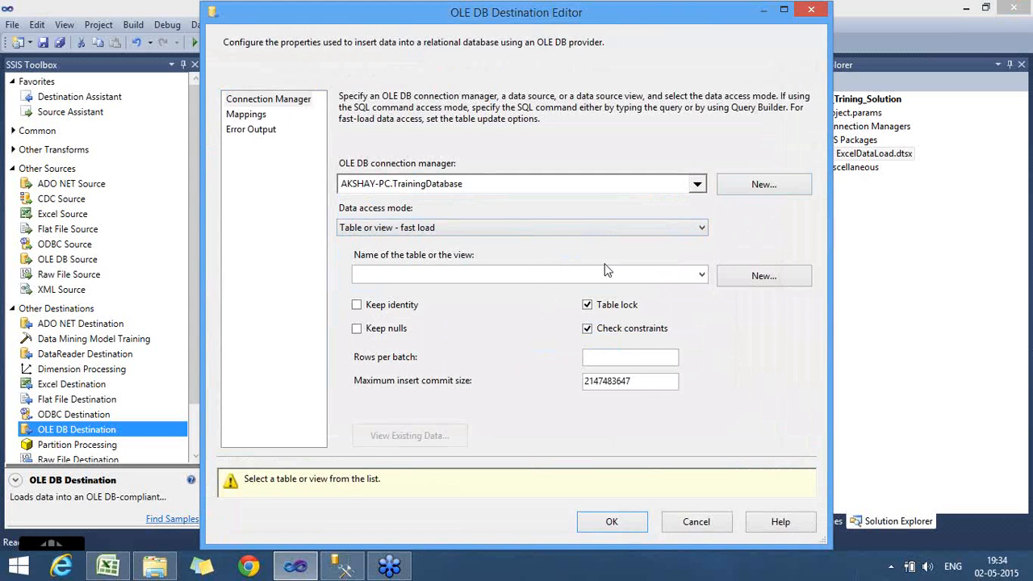
{"action": "left_click", "coordinate": [702, 275]}
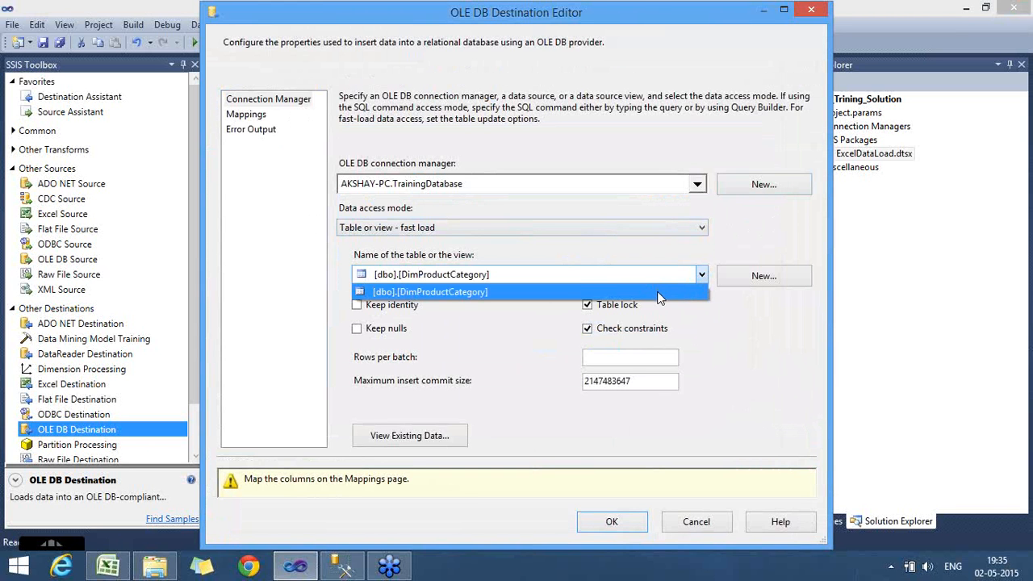
{"action": "left_click", "coordinate": [657, 295]}
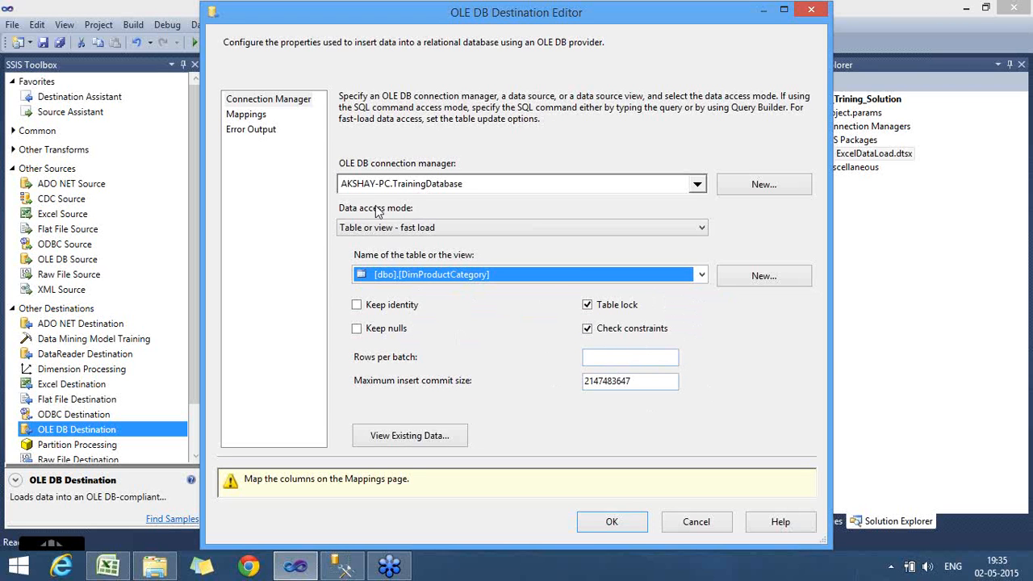
Map the ProductCategoryID input column to ProductCategoryAlternateKey in the destination's column mappings and accept the settings
{"action": "left_click", "coordinate": [253, 116]}
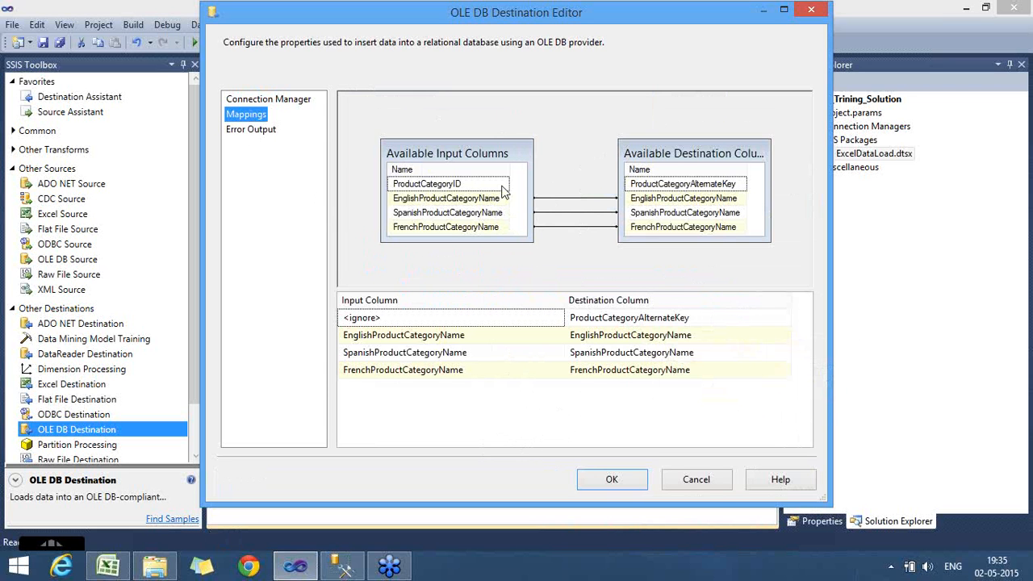
{"action": "mouse_move", "coordinate": [680, 216]}
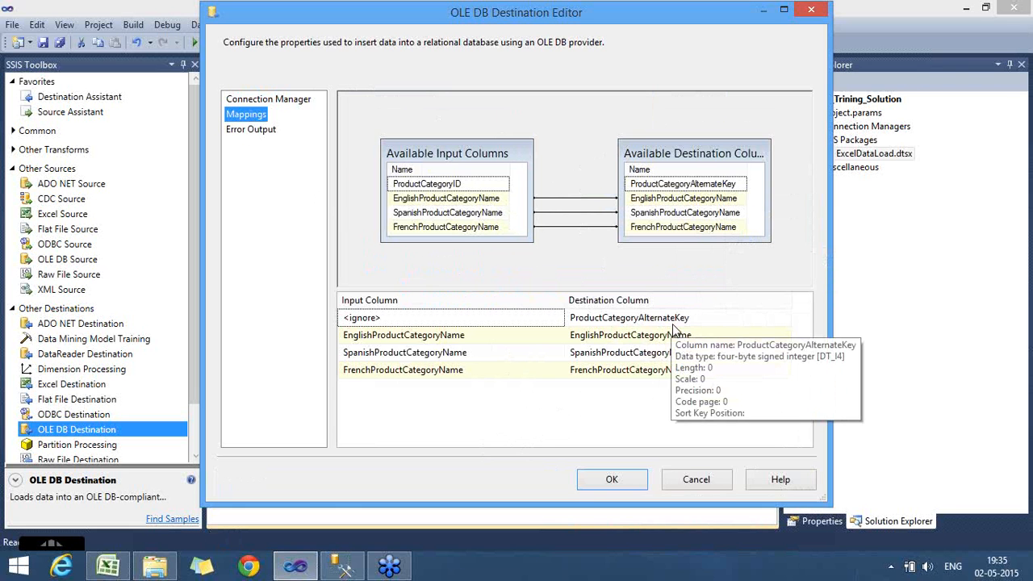
{"action": "left_click", "coordinate": [525, 322]}
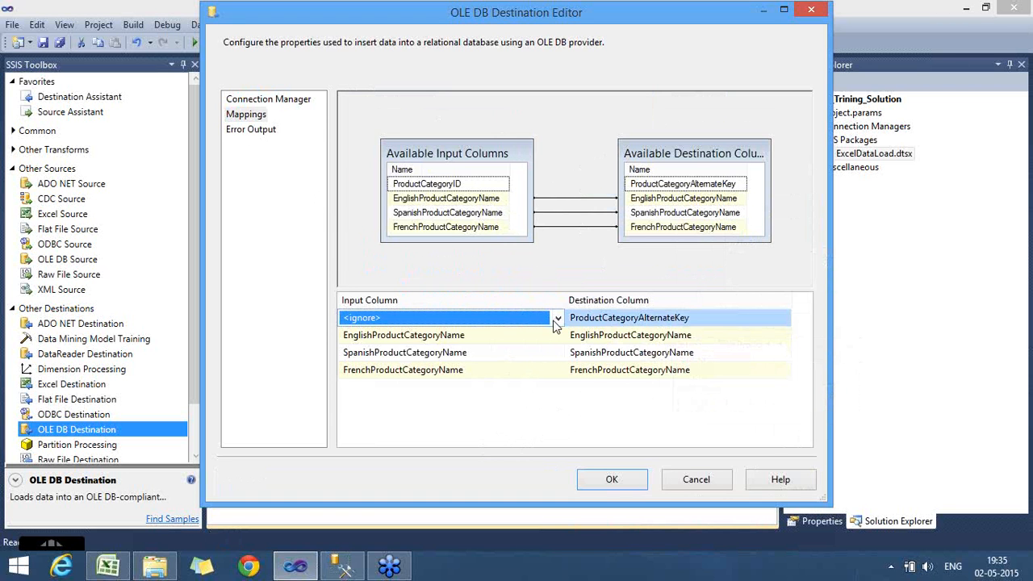
{"action": "left_click", "coordinate": [556, 319]}
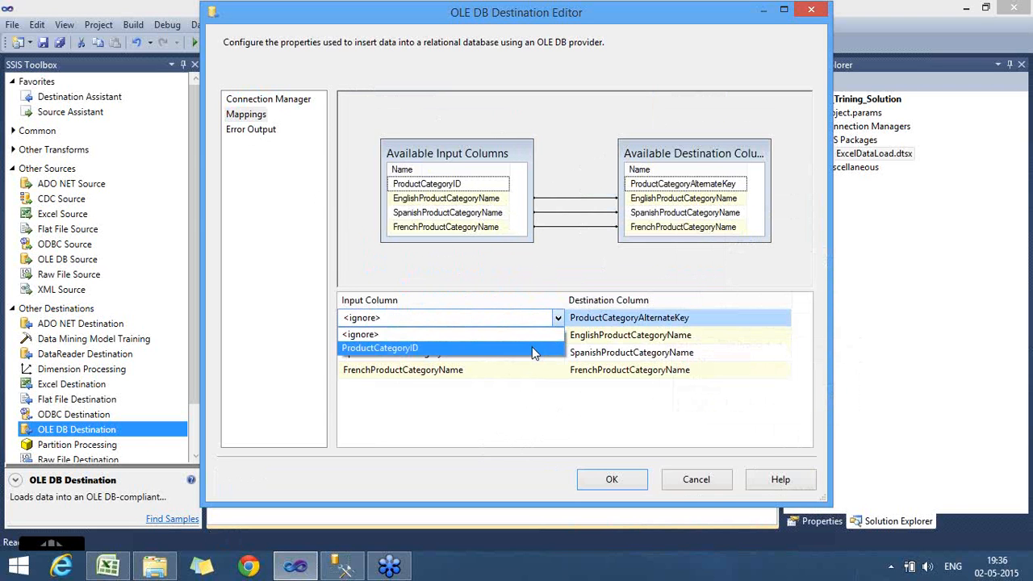
{"action": "left_click", "coordinate": [535, 348]}
{"action": "left_click", "coordinate": [524, 392]}
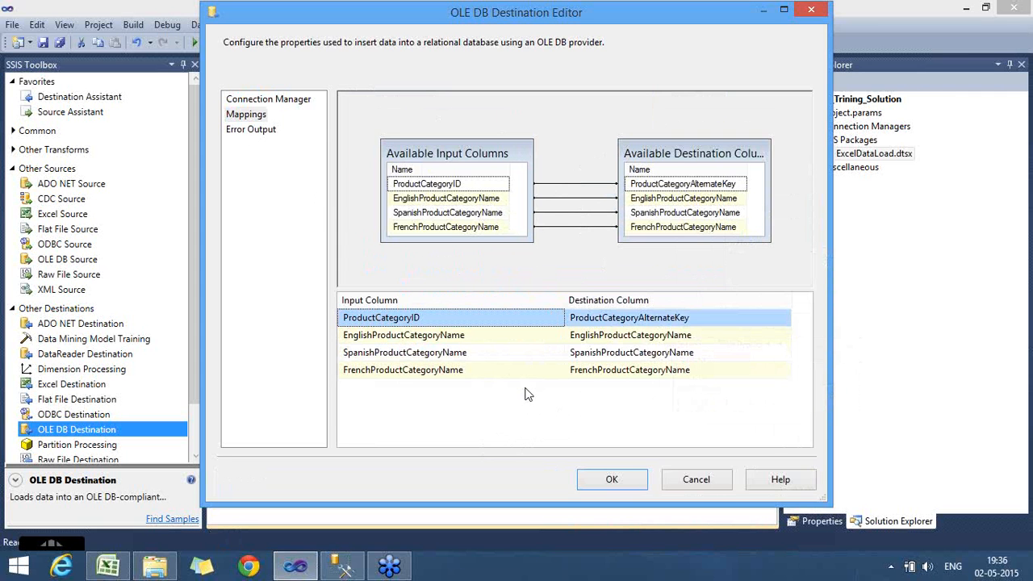
{"action": "left_click", "coordinate": [611, 481]}
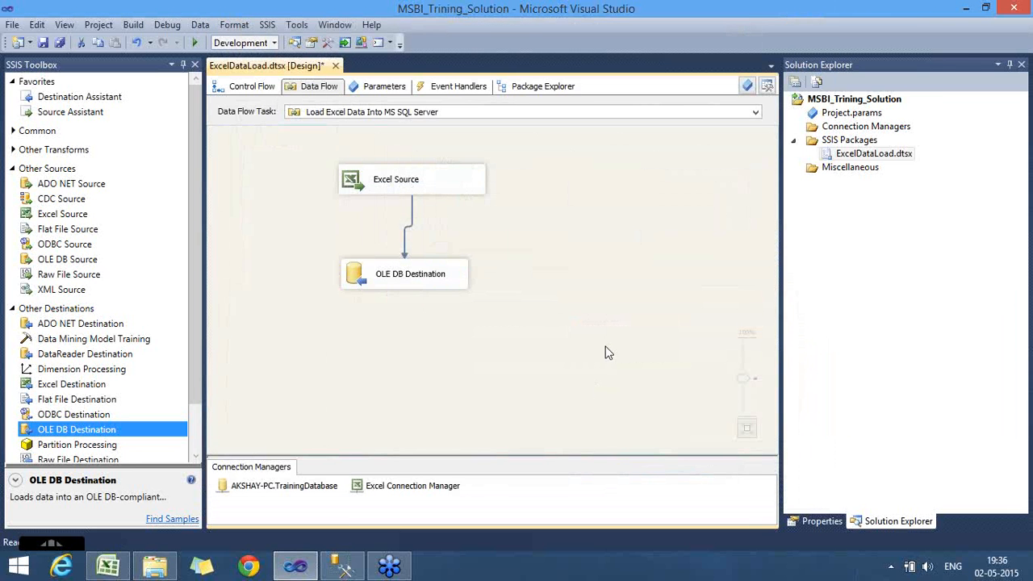
Widen the OLE DB Destination box to line up with the Excel Source and save the ExcelDataLoad.dtsx package
{"action": "left_click", "coordinate": [466, 277]}
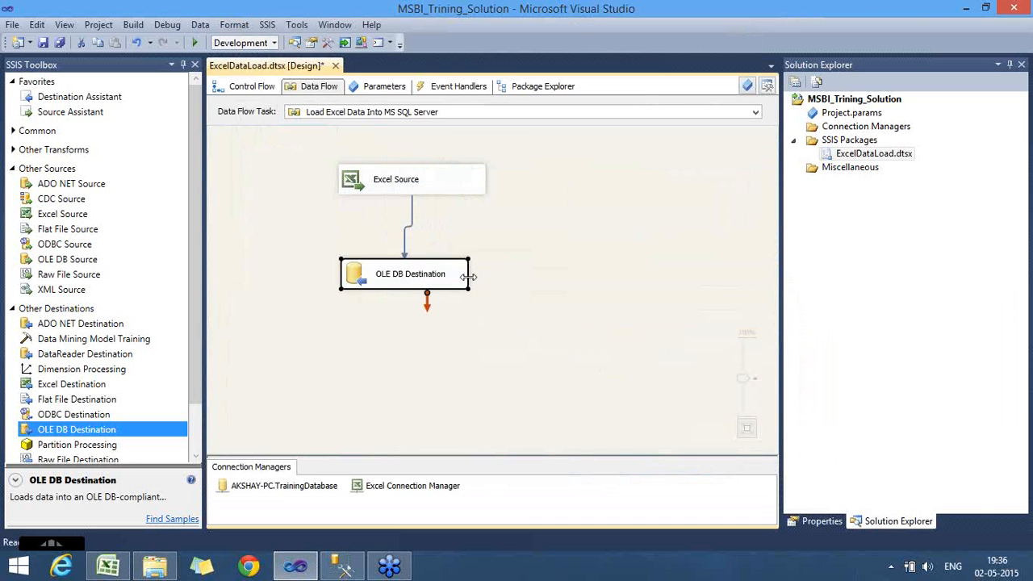
{"action": "left_click_drag", "start_coordinate": [468, 277], "coordinate": [485, 277]}
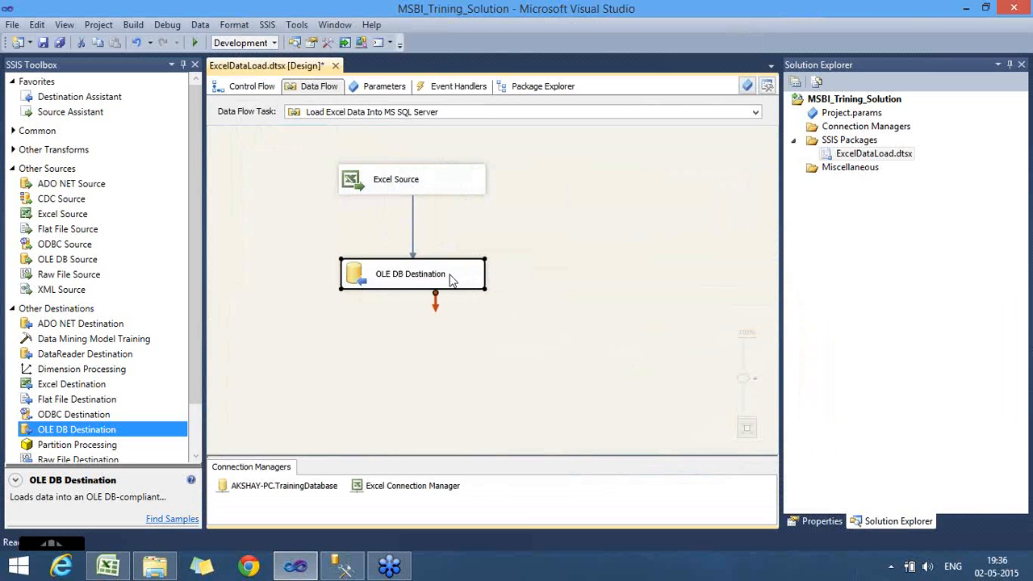
{"action": "left_click", "coordinate": [42, 42]}
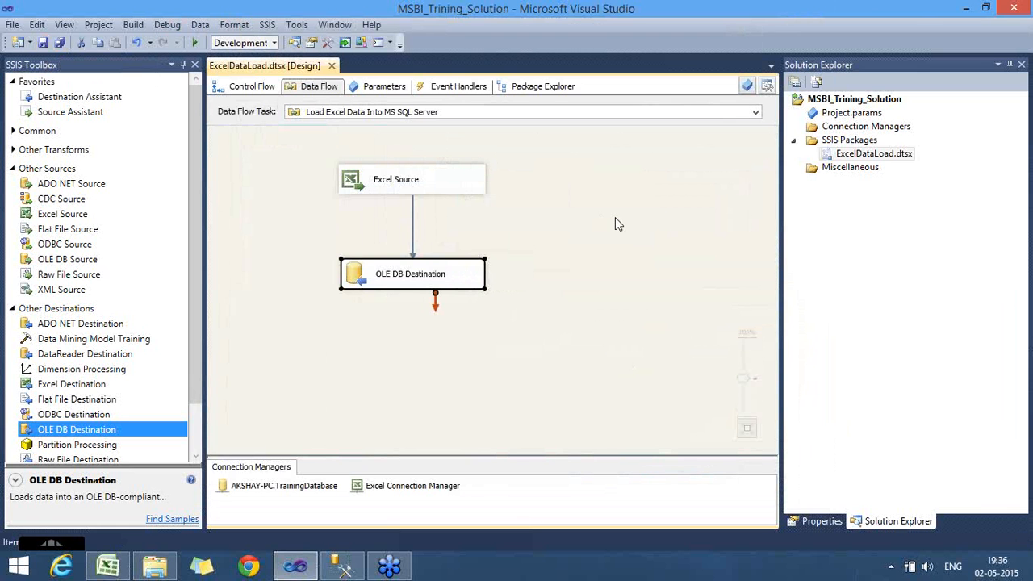
Run the ExcelDataLoad.dtsx package and stop debugging once its execution has completed
{"action": "left_click", "coordinate": [195, 43]}
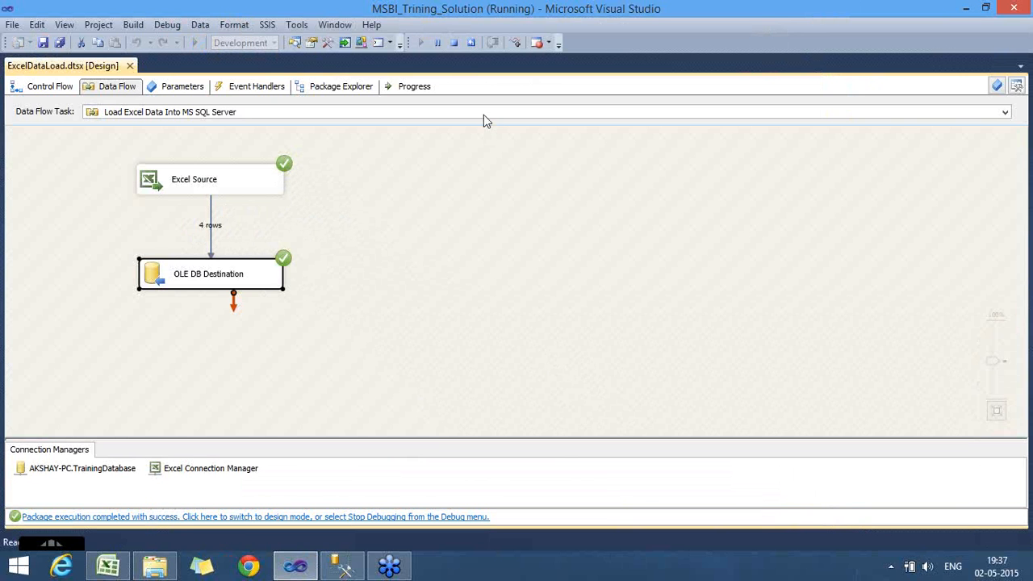
{"action": "left_click", "coordinate": [457, 46]}
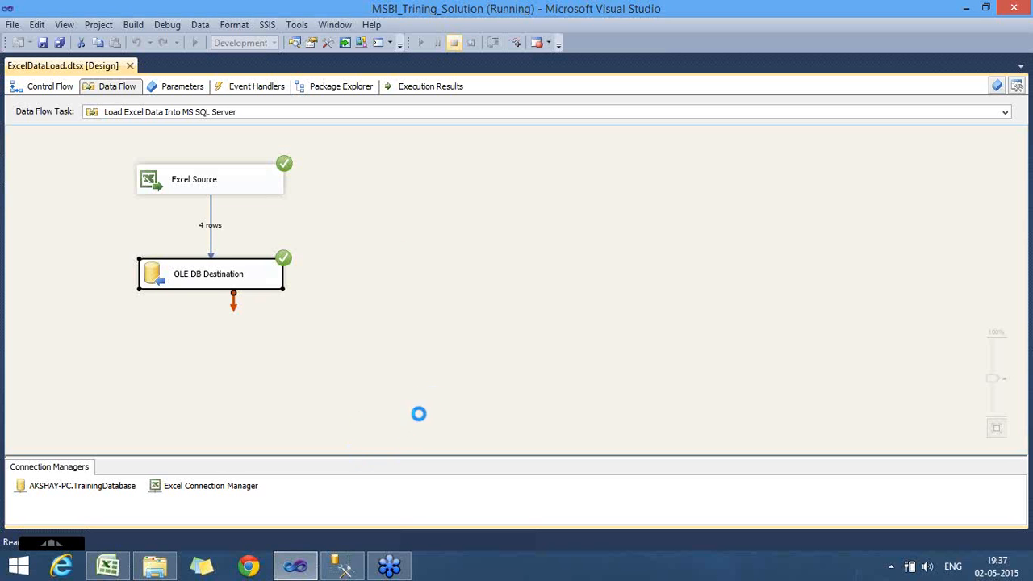
Switch to SQL Server Management Studio and rerun the SELECT query on [dbo].[DimProductCategory]
{"action": "left_click", "coordinate": [342, 567]}
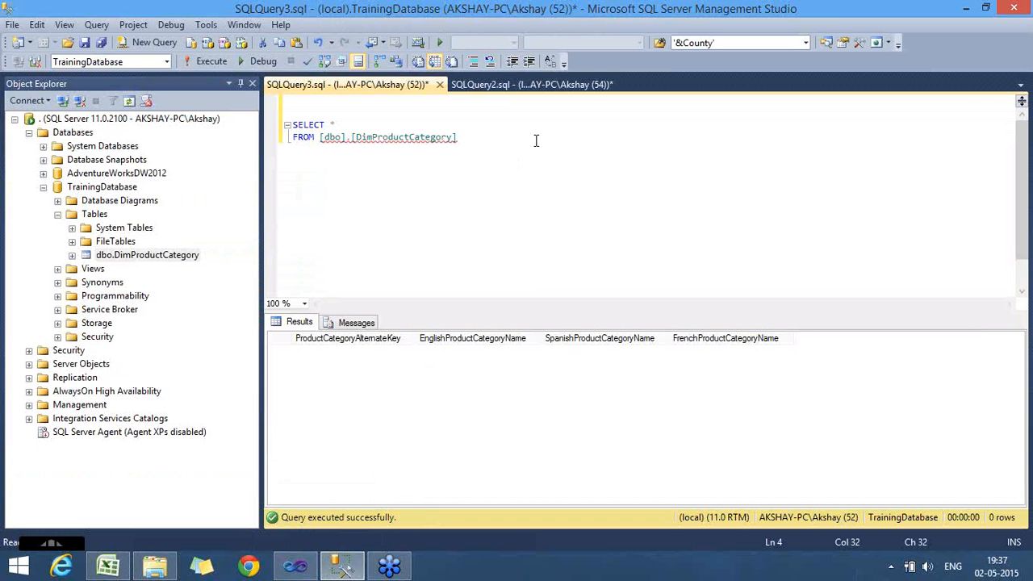
{"action": "key", "text": "F5"}
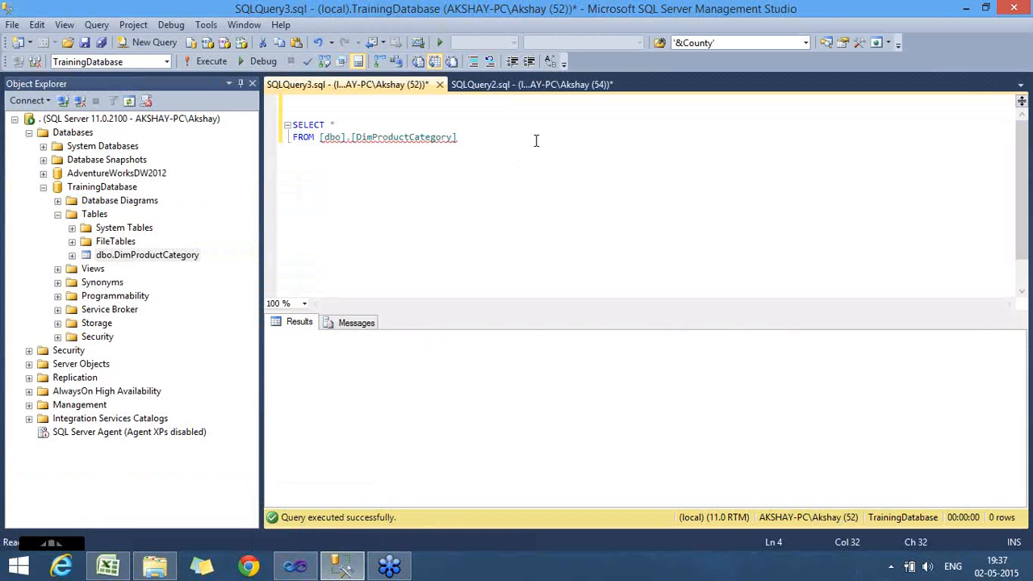